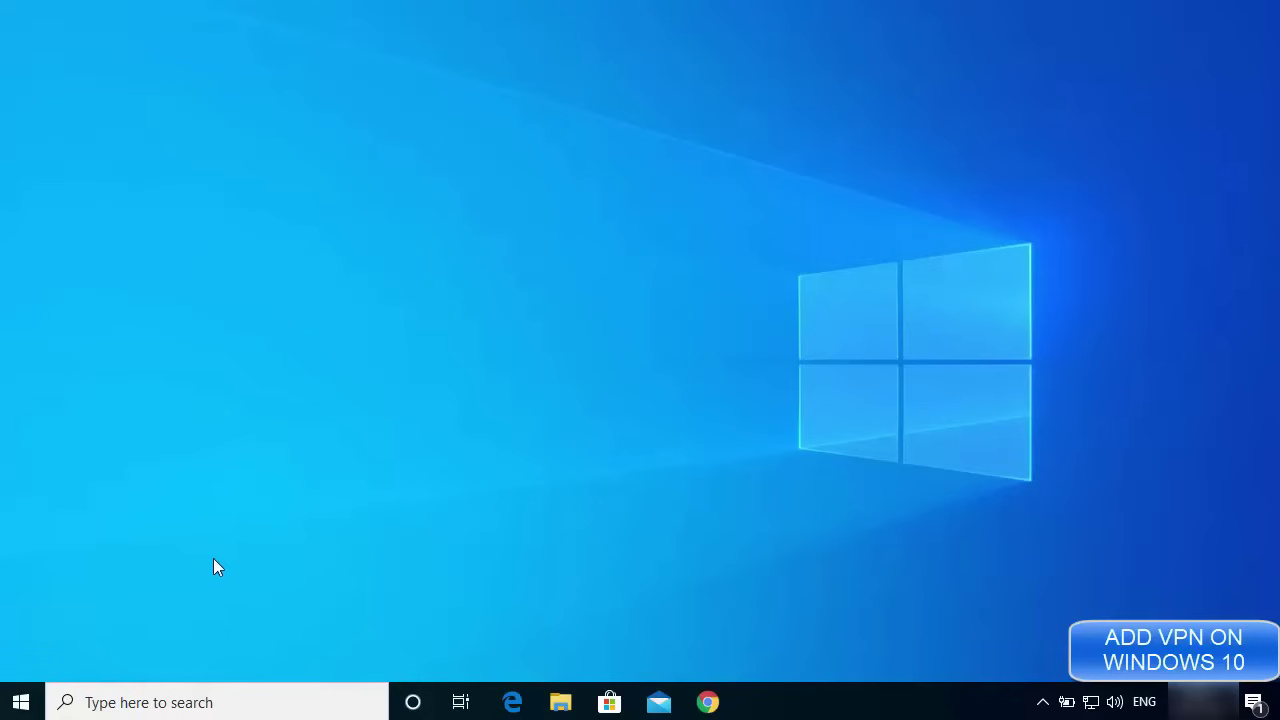
Step: Open the form for adding a VPN connection in the Network & Internet section of Windows Settings
click(21, 705)
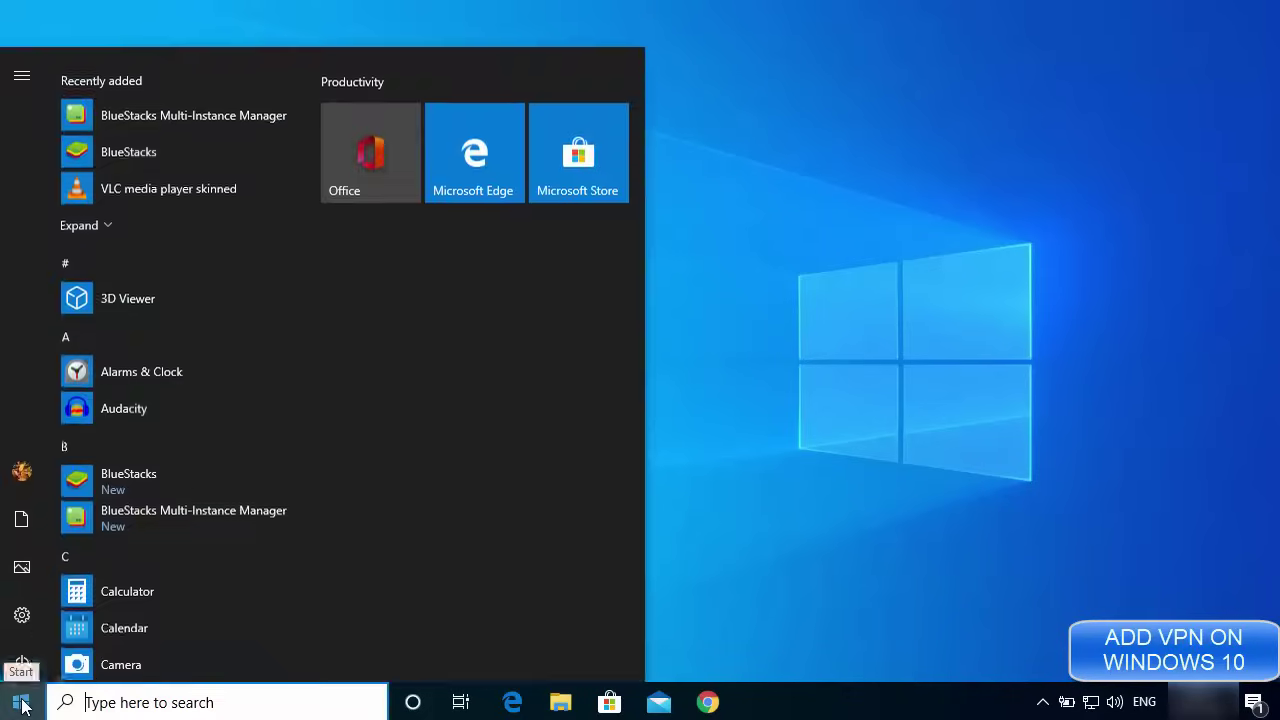
mouse_move(53, 620)
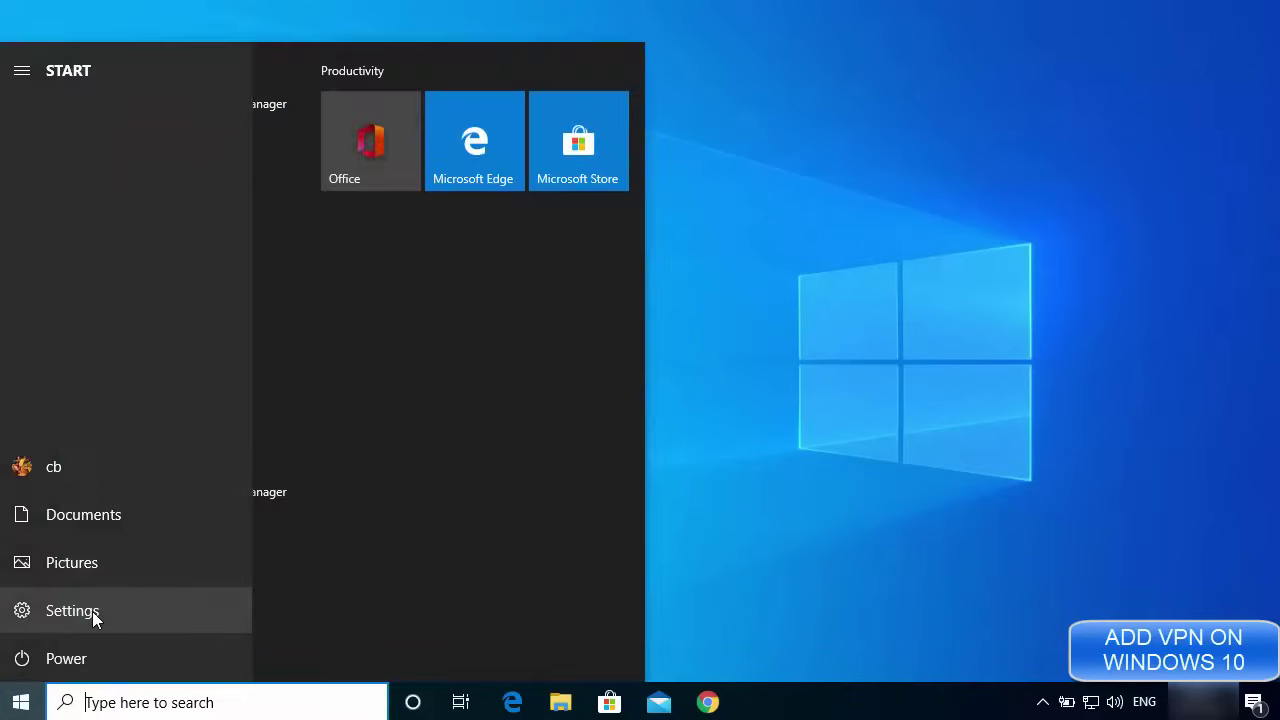
click(92, 611)
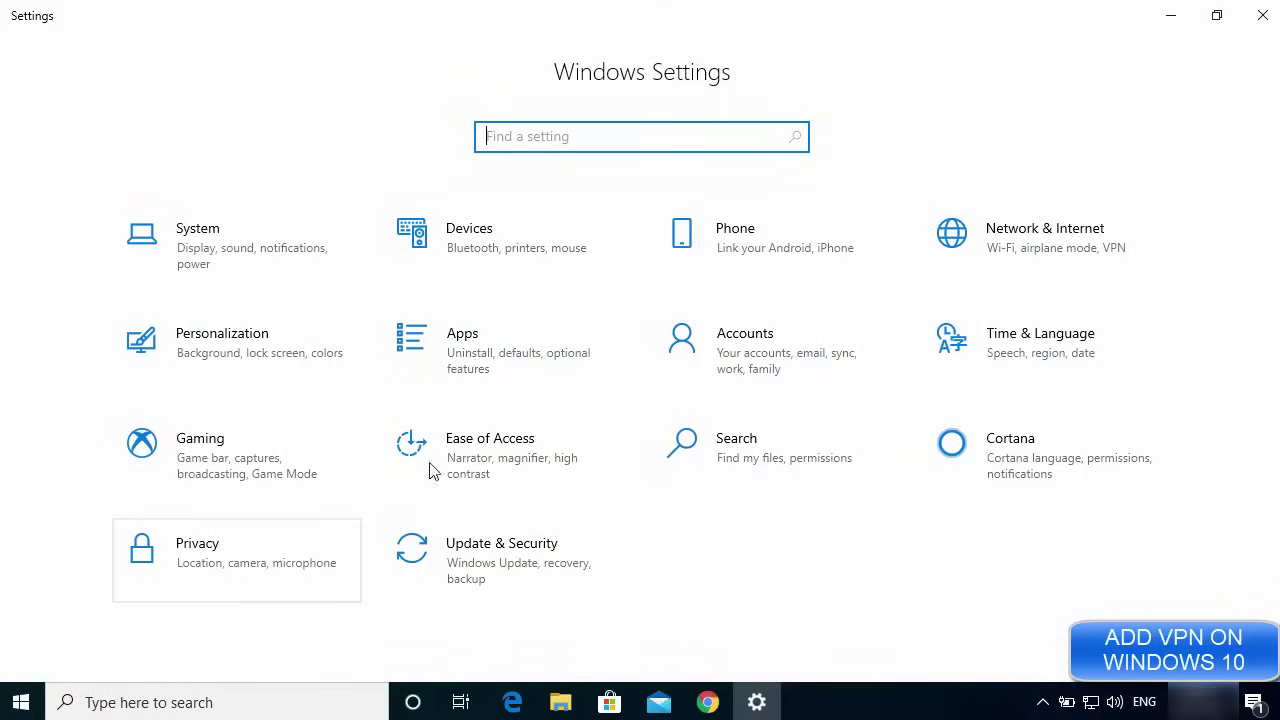
click(1027, 248)
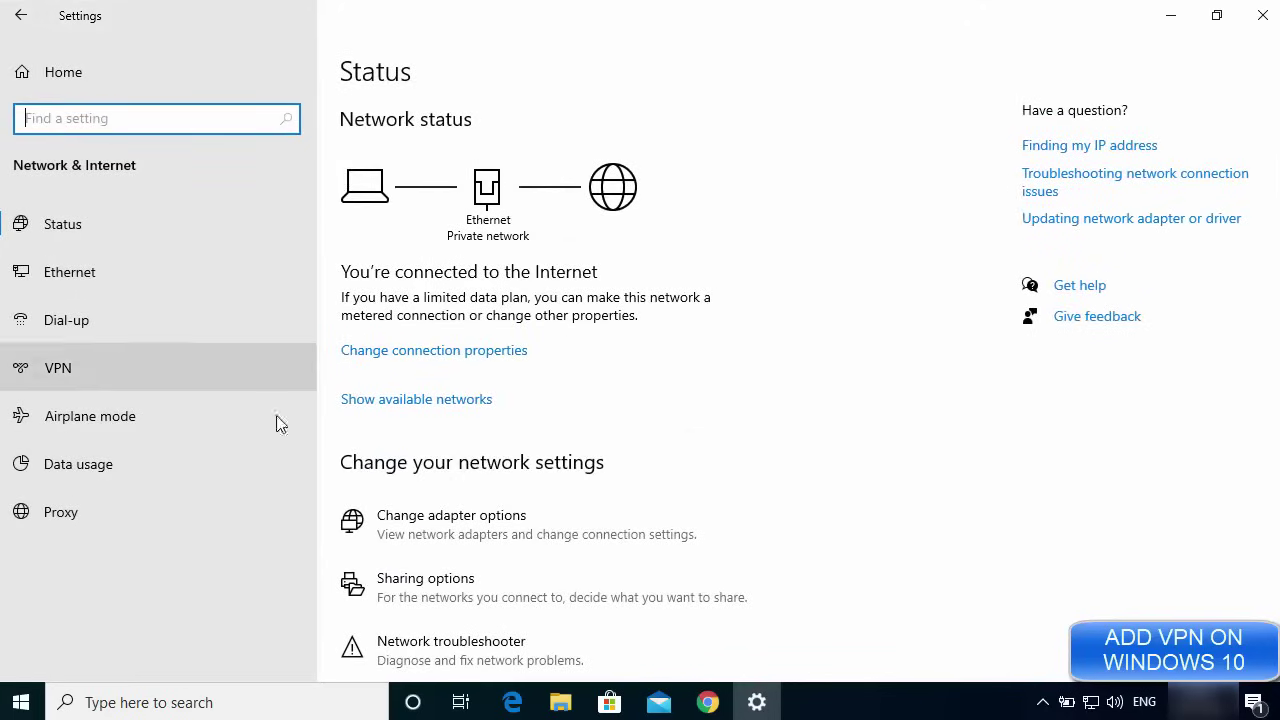
click(71, 372)
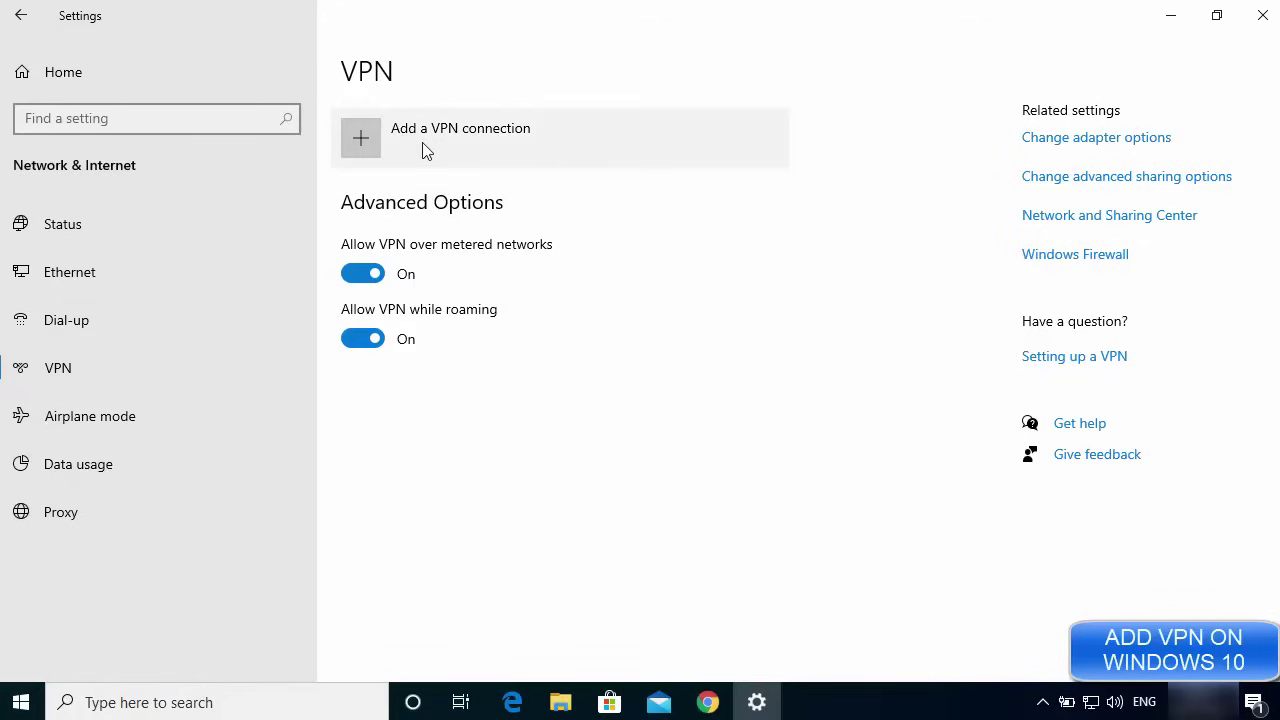
click(452, 142)
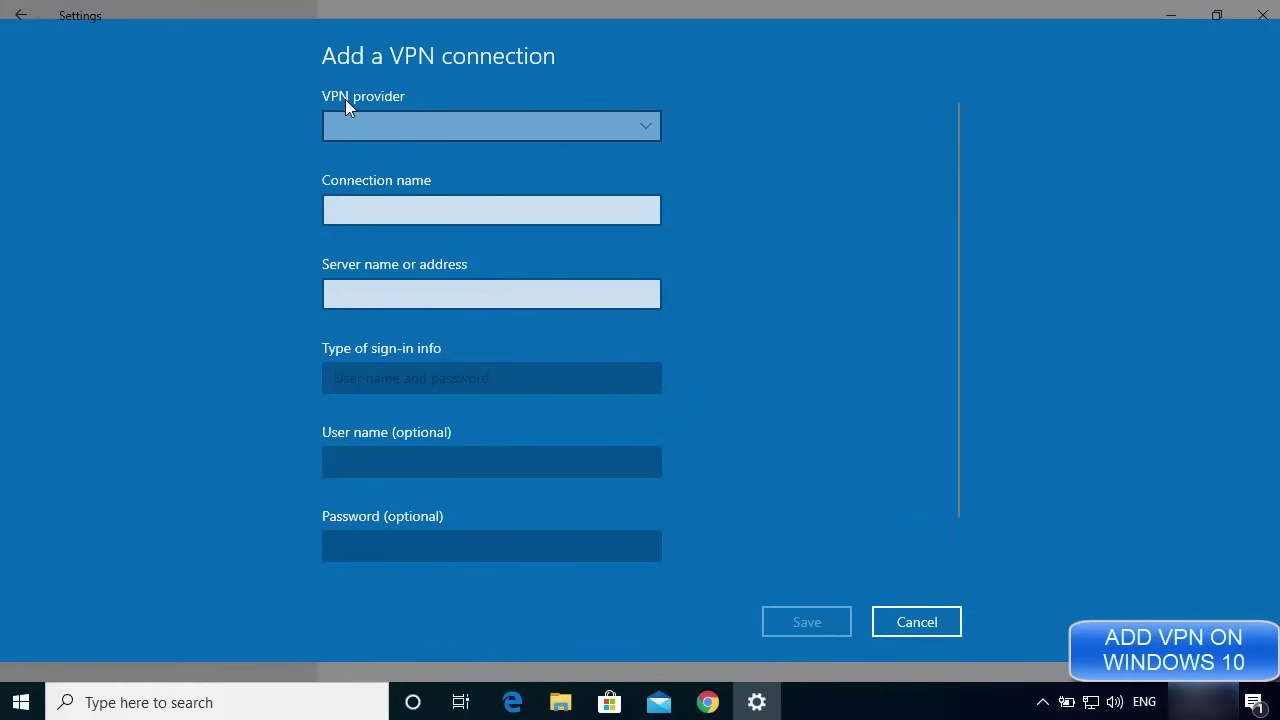
Step: Set the VPN provider to Windows (built-in) and name the connection VPNBOOK
click(384, 132)
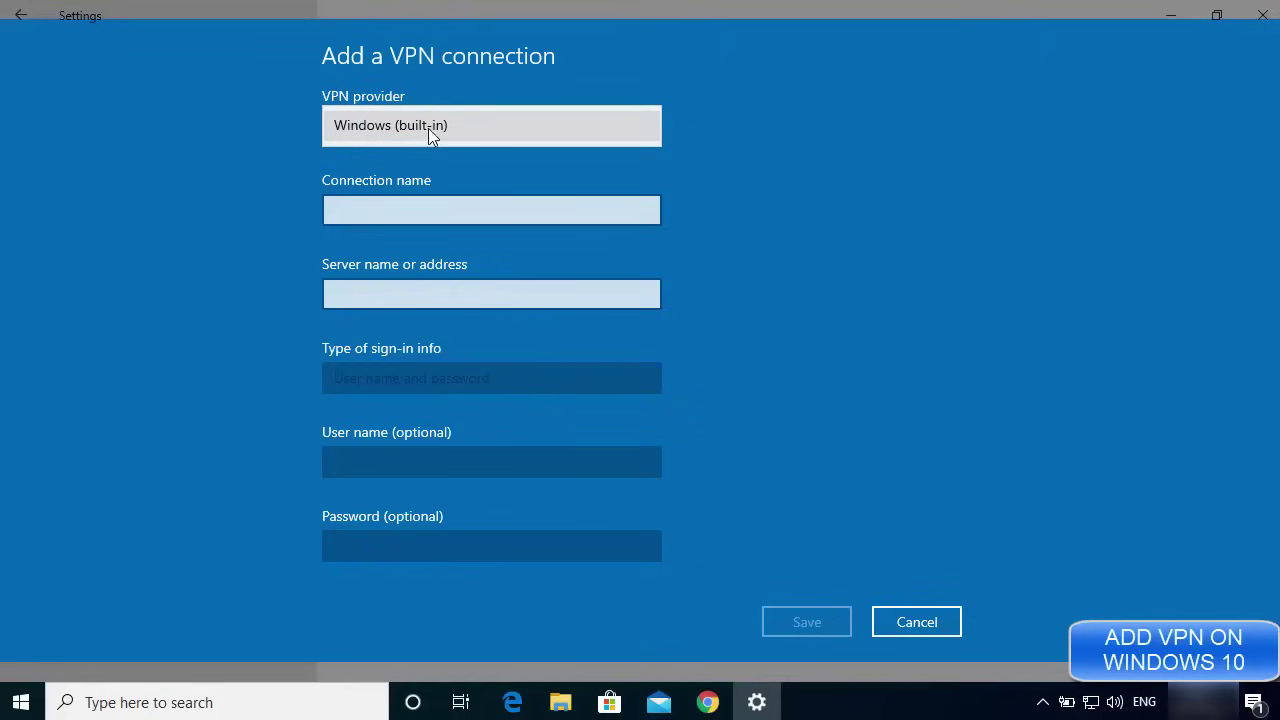
click(410, 129)
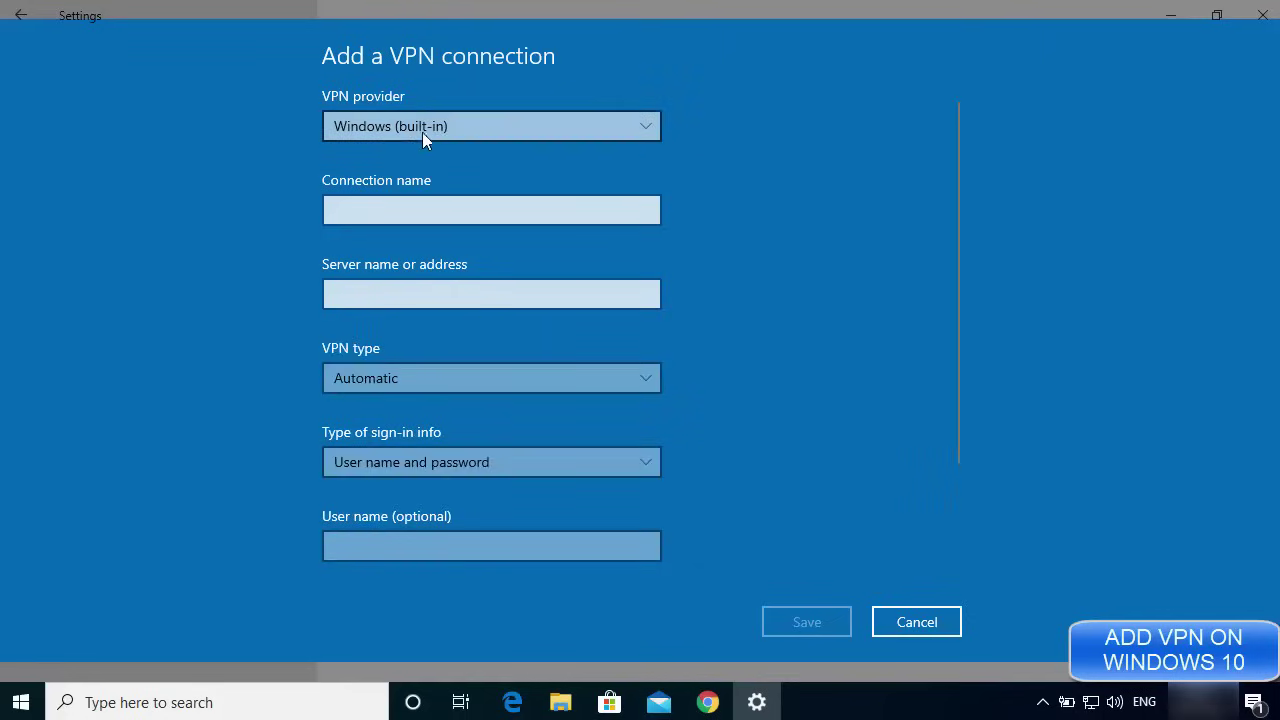
click(466, 125)
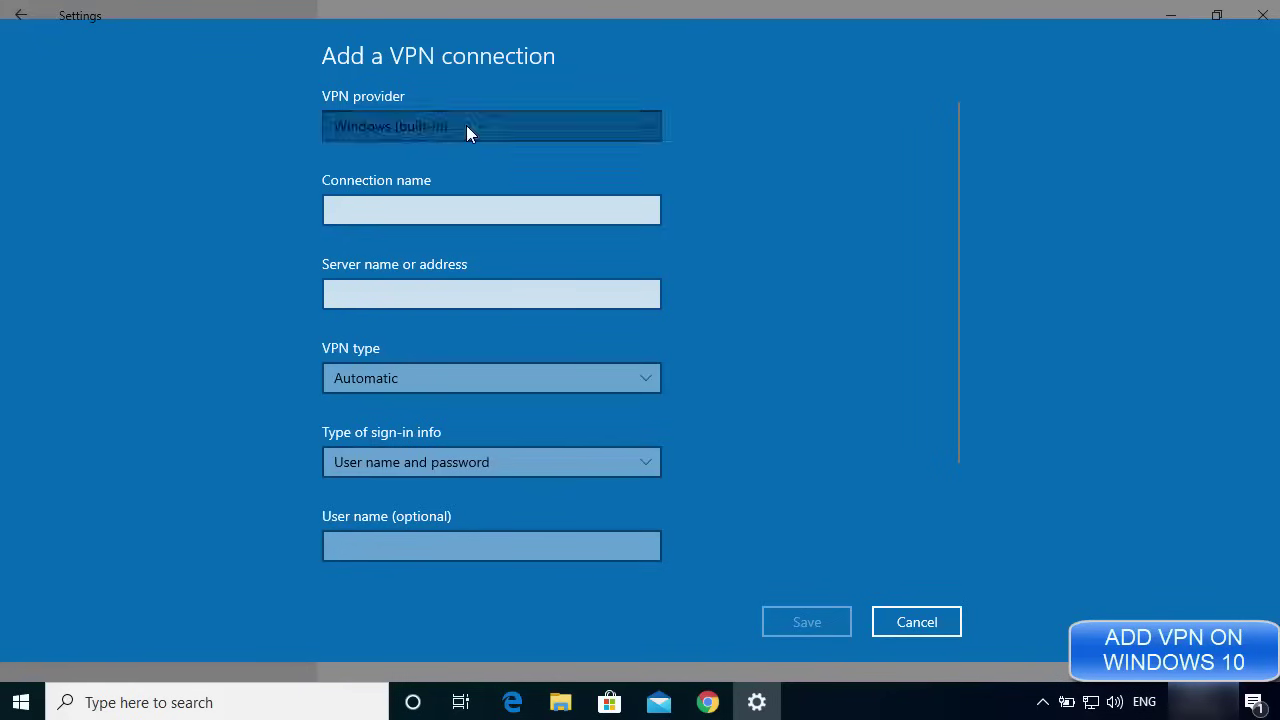
click(424, 132)
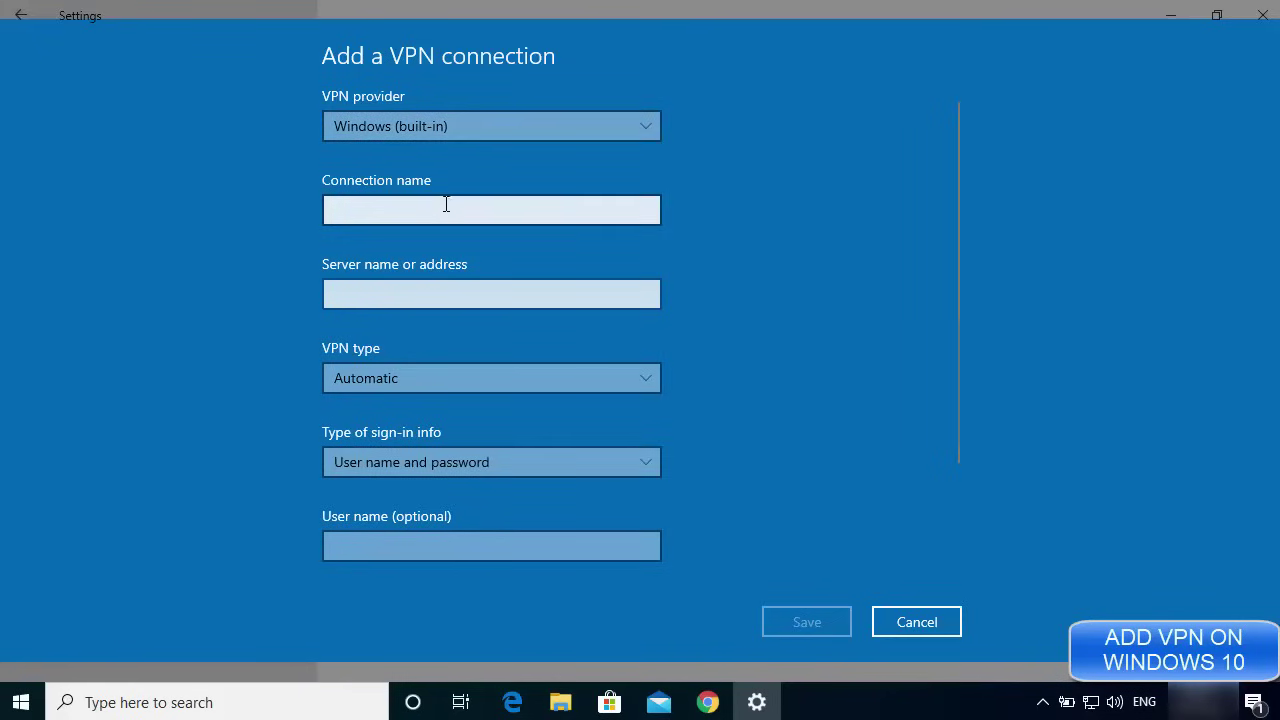
click(497, 214)
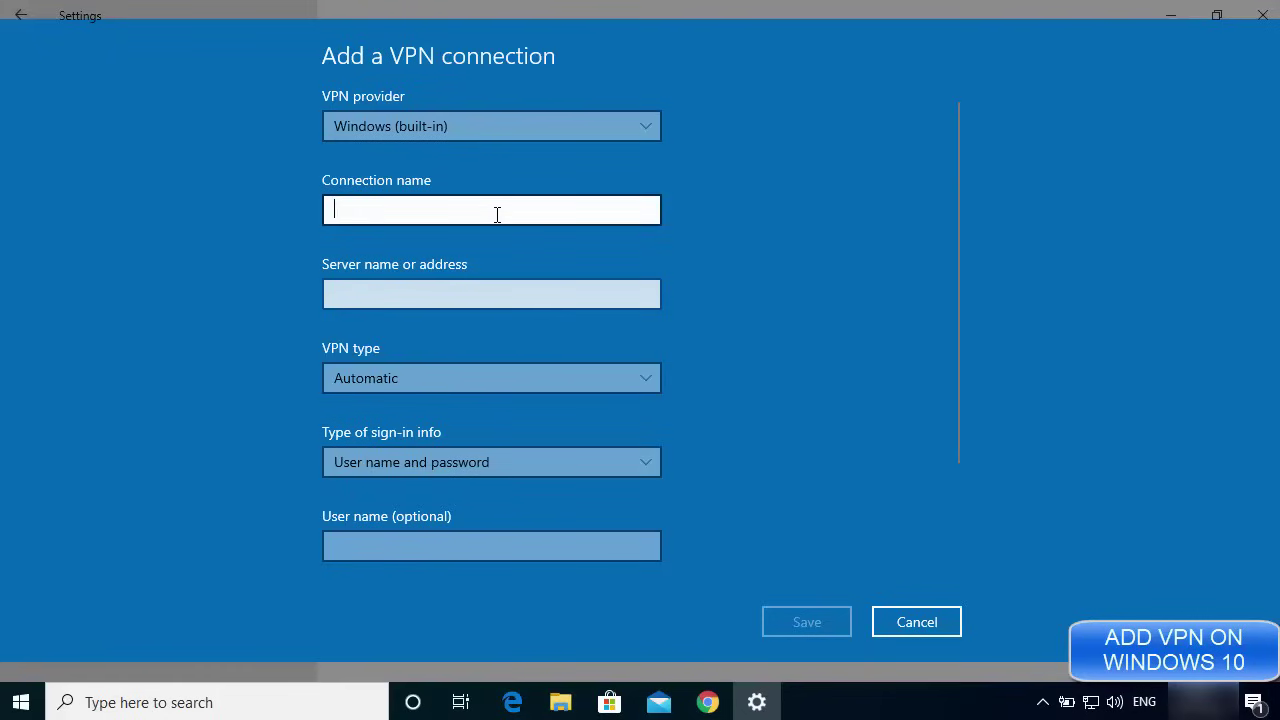
text(VPNBOOK)
Step: Switch to Chrome and open VPNBook's Free VPN accounts page at the Free PPTP VPN server list
click(708, 703)
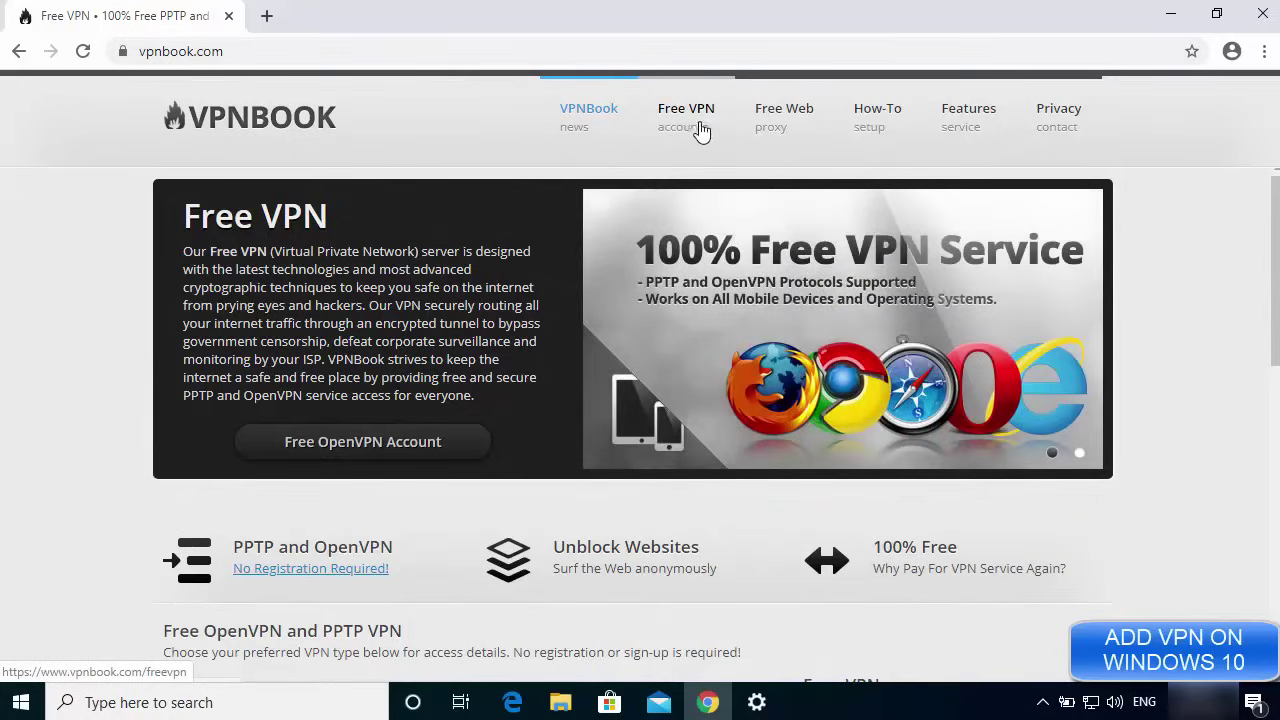
click(688, 125)
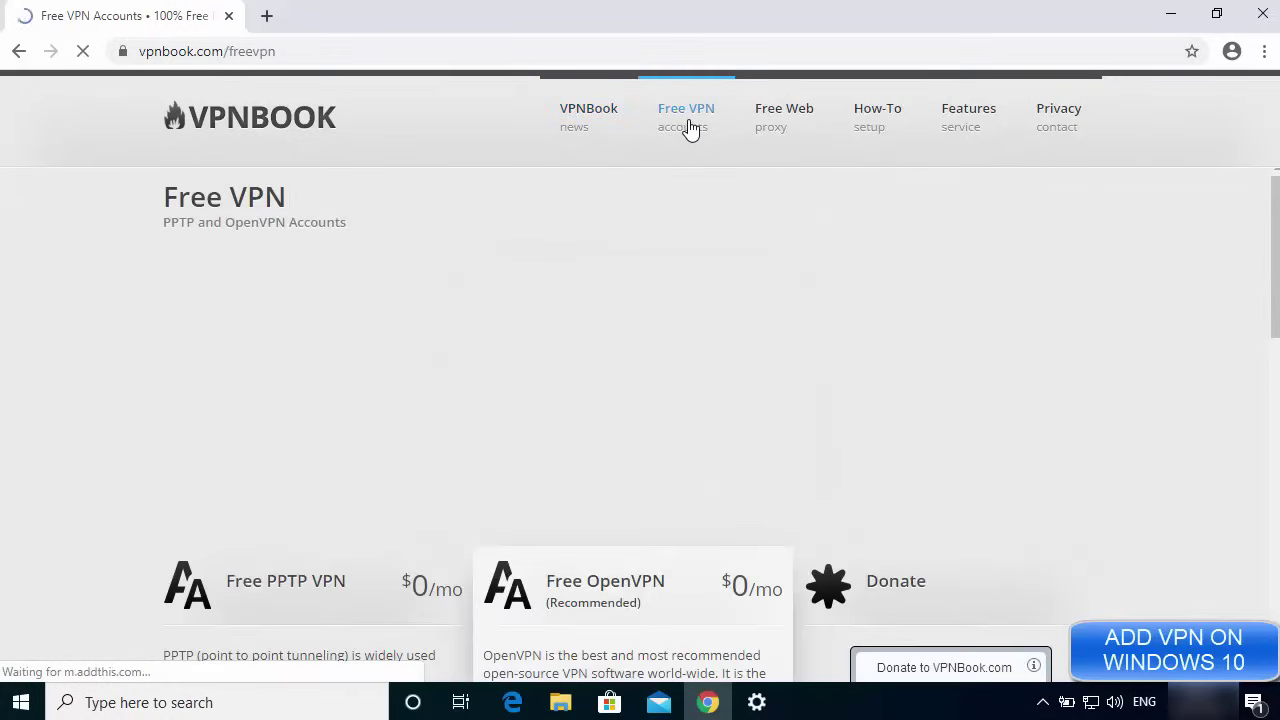
scroll(120, 390, down, 4)
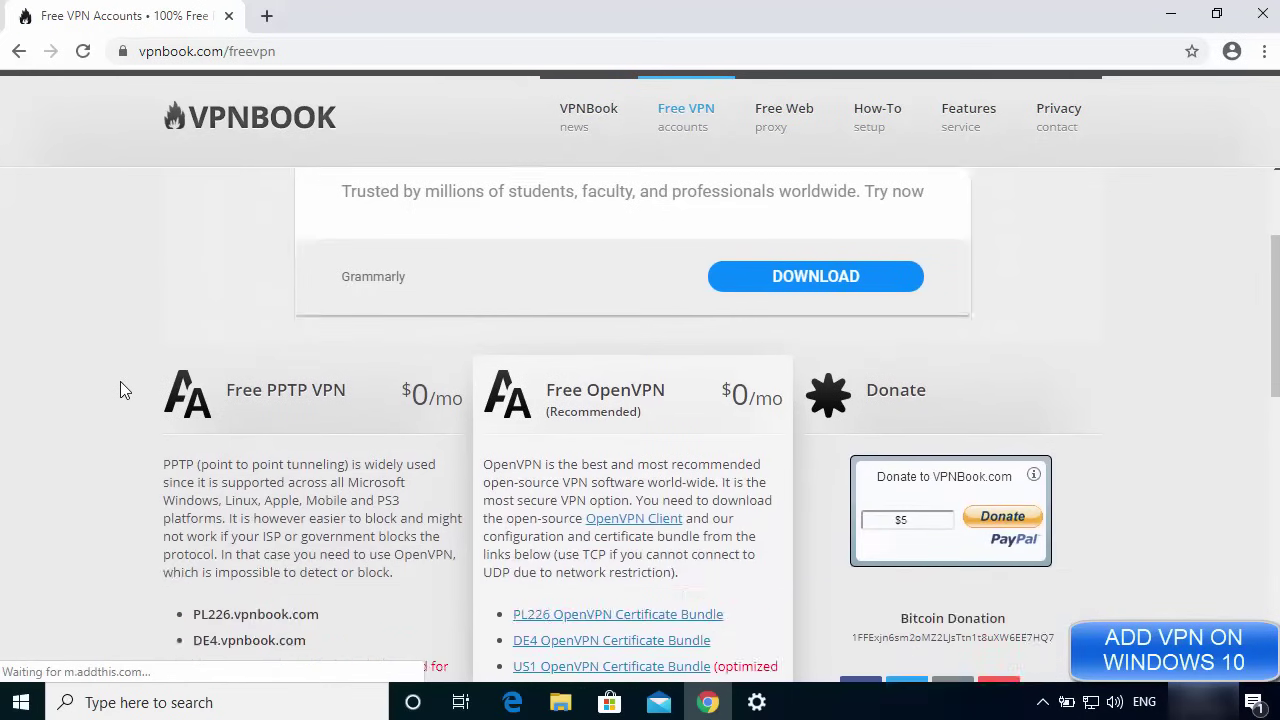
scroll(120, 390, up, 1)
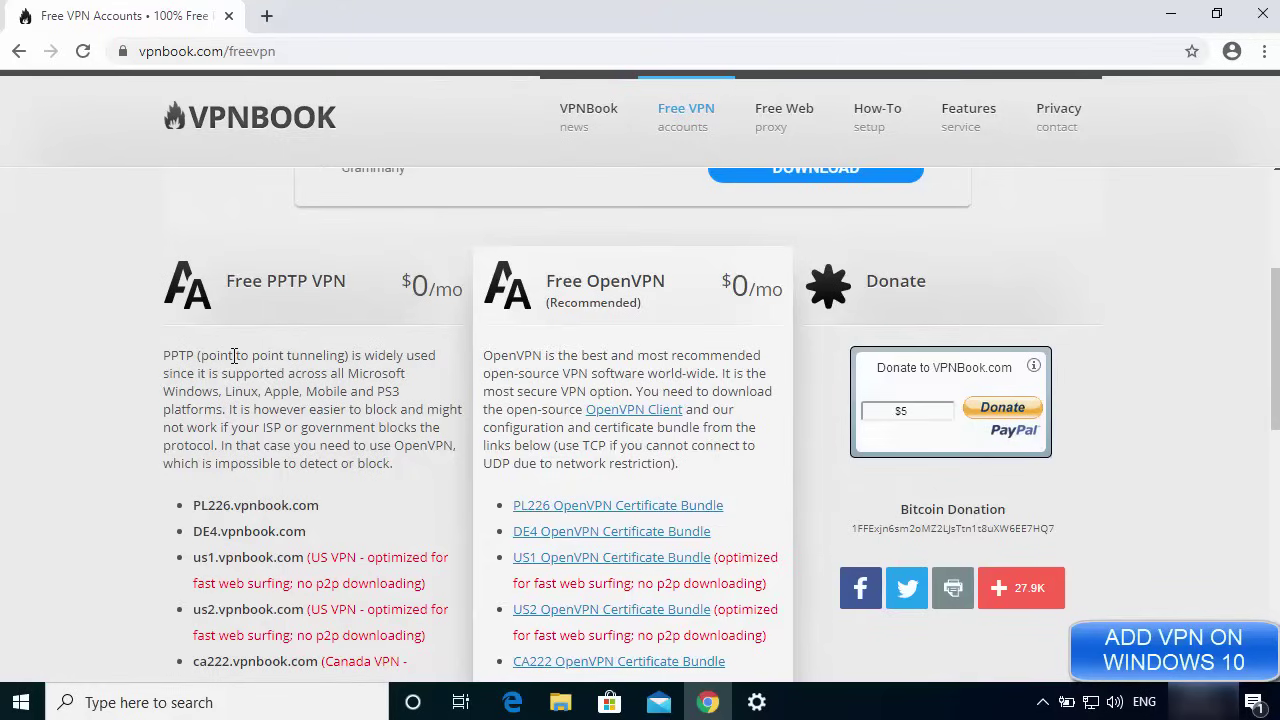
scroll(235, 360, down, 1)
scroll(235, 363, down, 1)
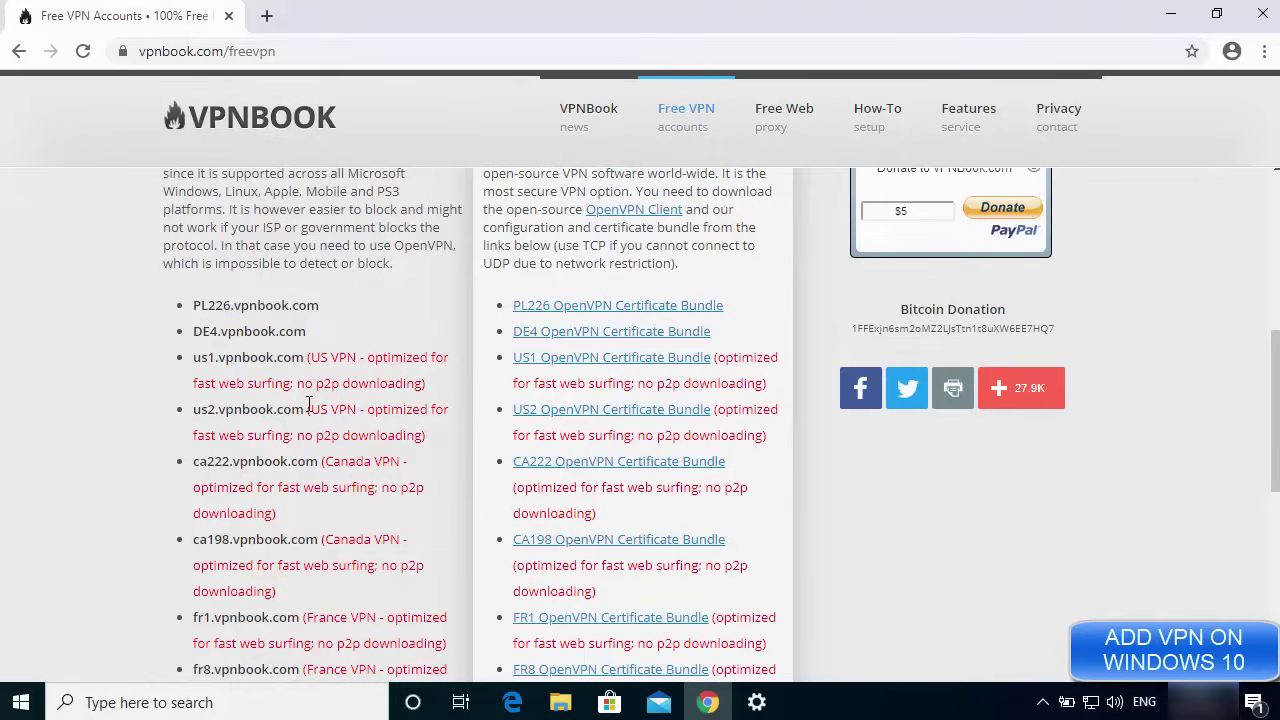
scroll(288, 378, down, 1)
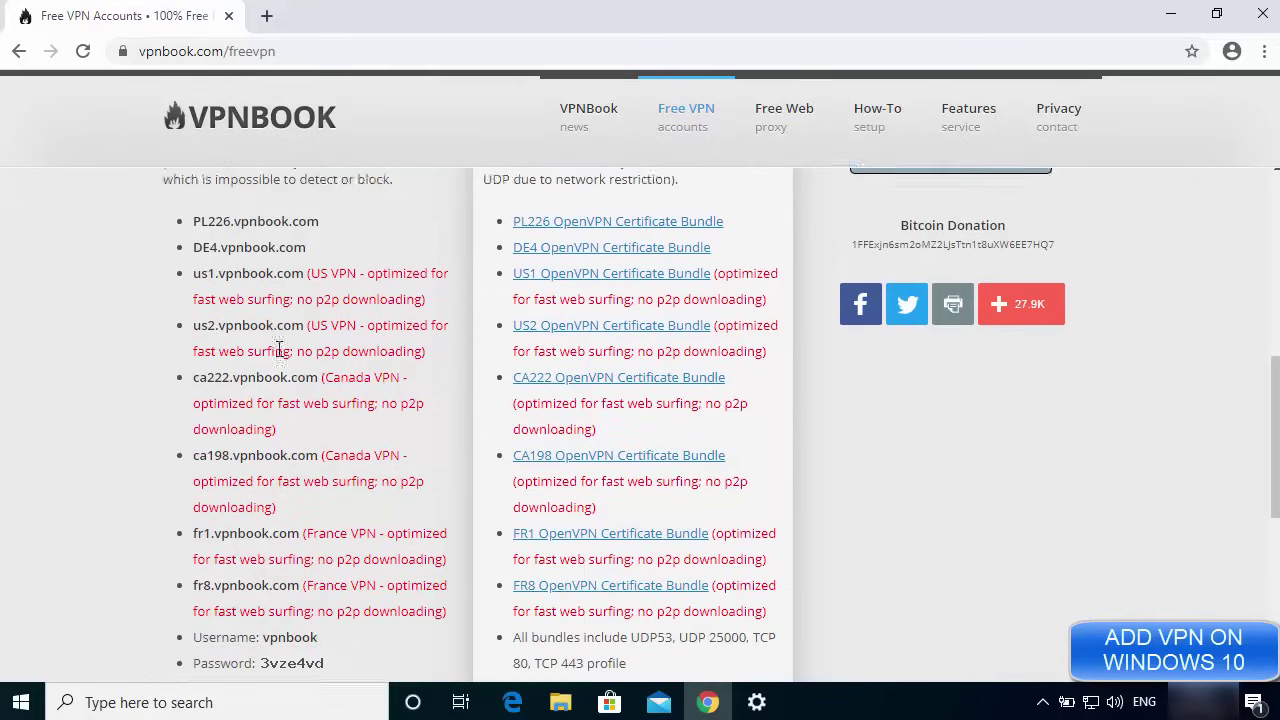
Step: Examine the US and France server addresses and the sign-in details in the Free PPTP VPN list
drag(194, 312, 291, 312)
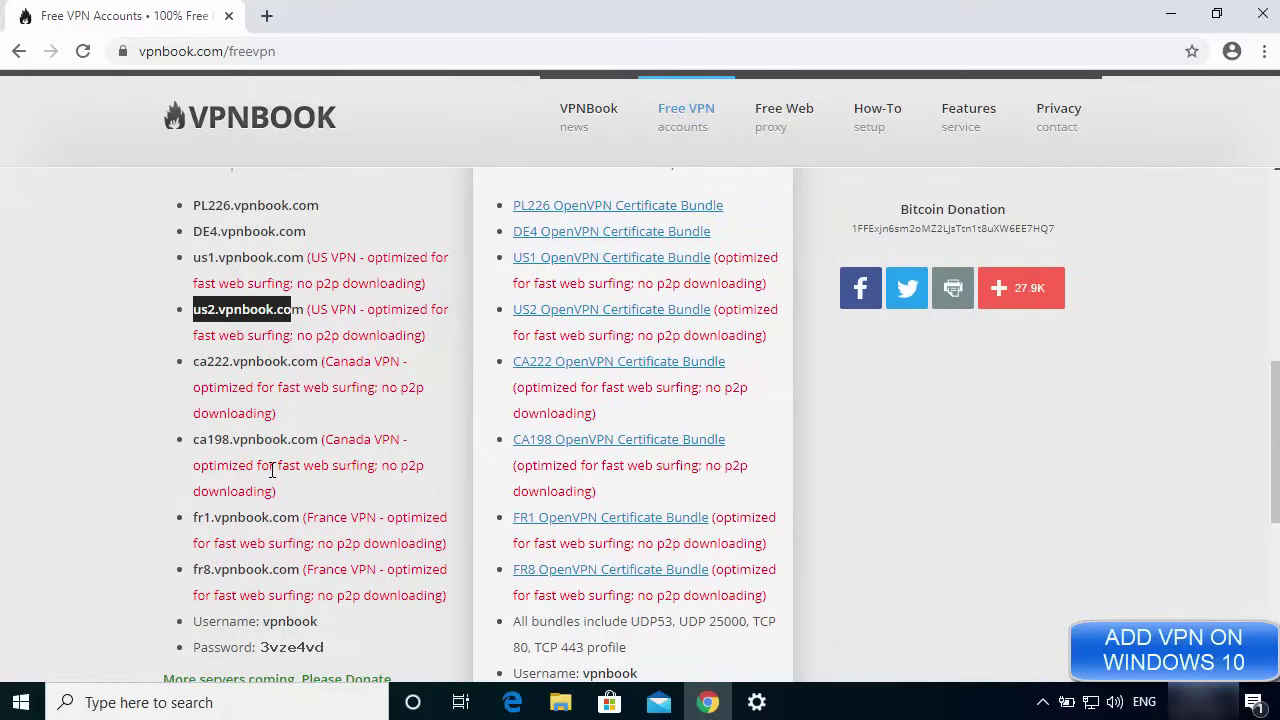
scroll(272, 470, down, 1)
click(203, 490)
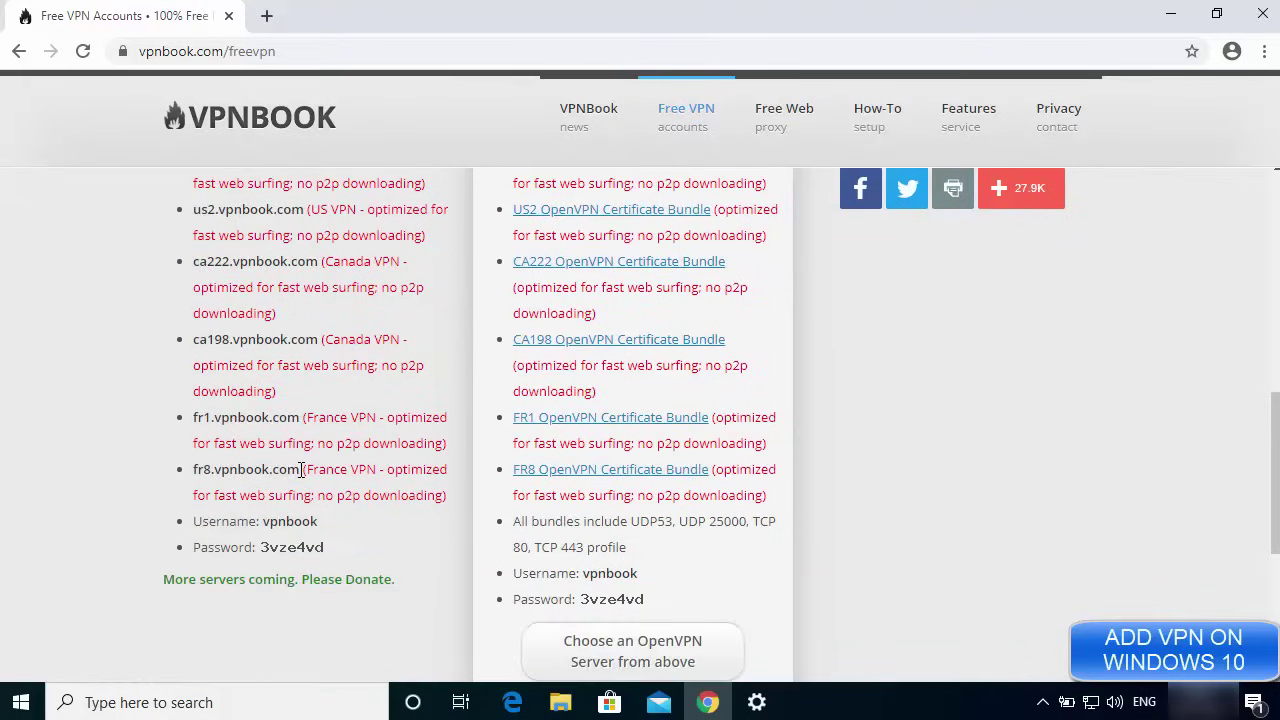
drag(301, 470, 193, 470)
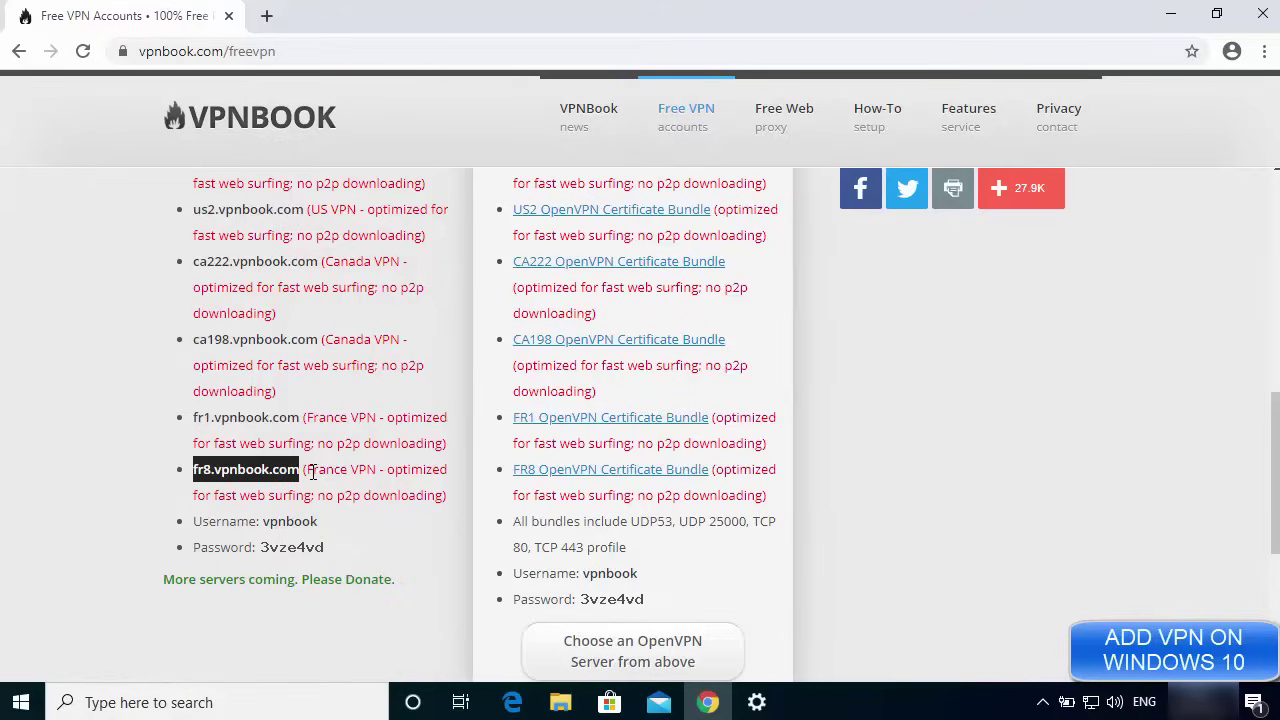
click(296, 415)
drag(296, 417, 192, 417)
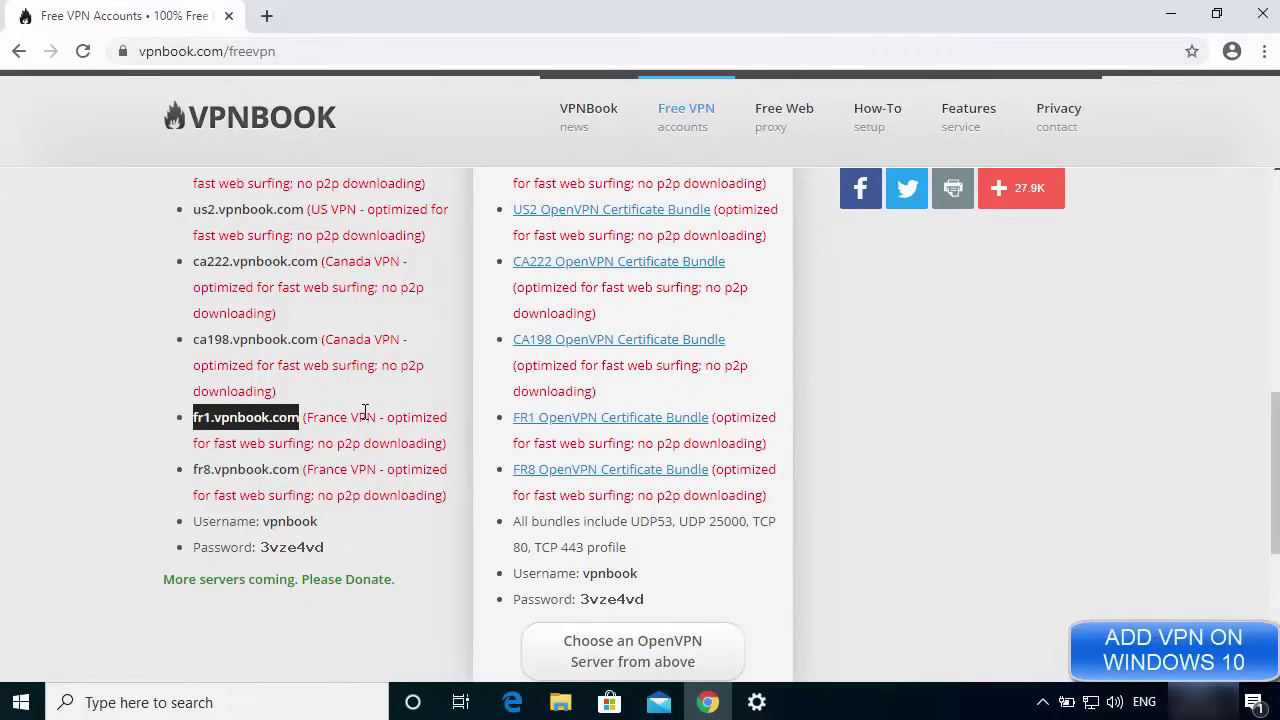
click(366, 416)
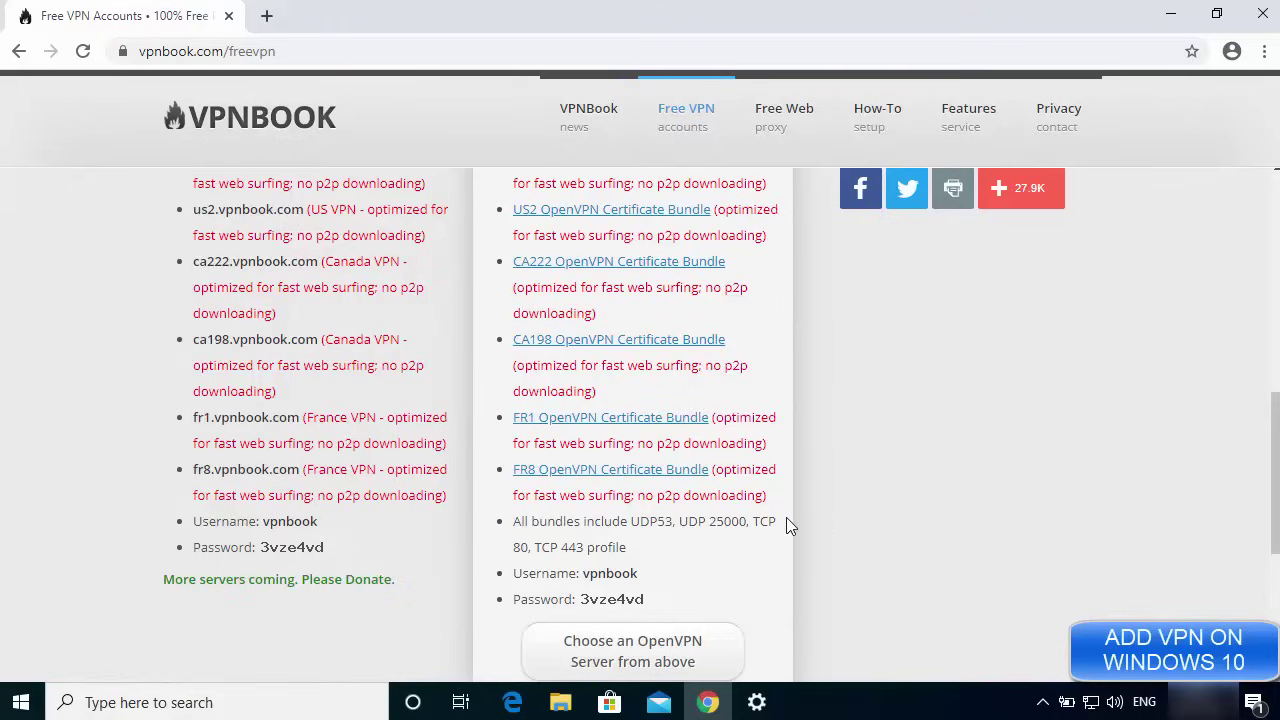
Step: Copy the server address fr1.vpnbook.com from the PPTP list into the server name or address of the VPN connection in Settings
drag(300, 418, 194, 424)
key(ctrl+c)
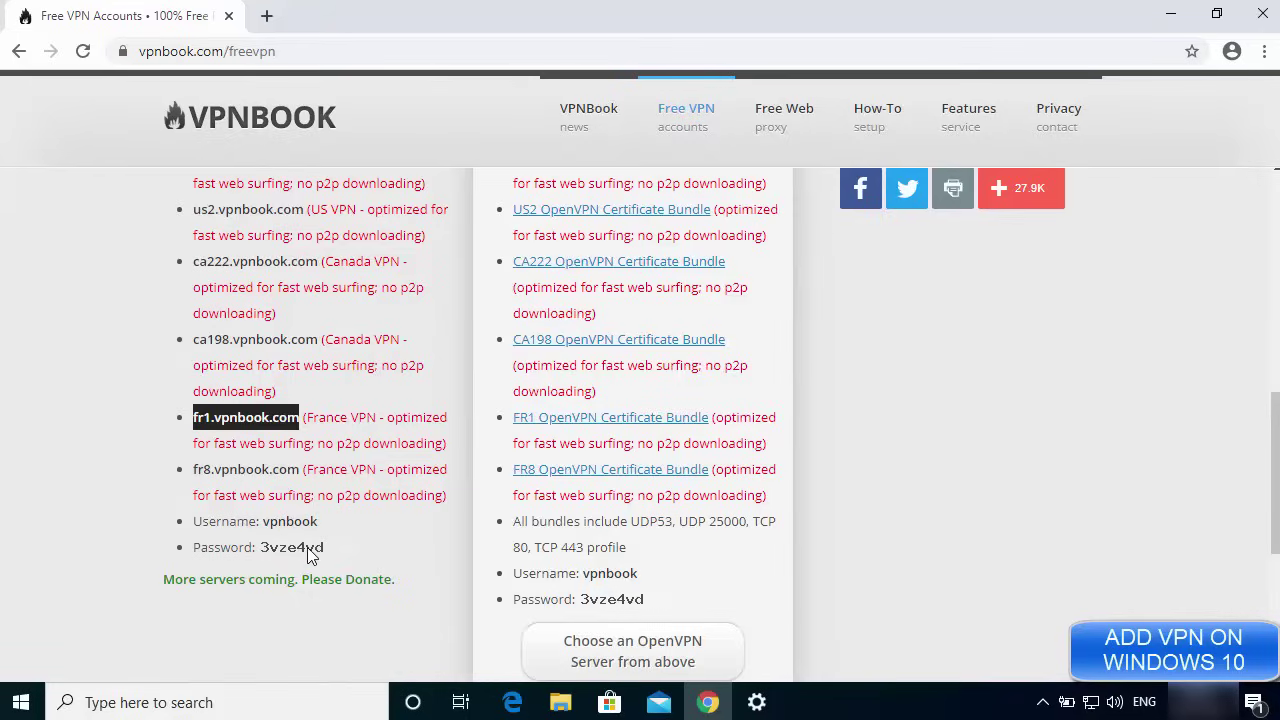
click(1160, 22)
click(421, 300)
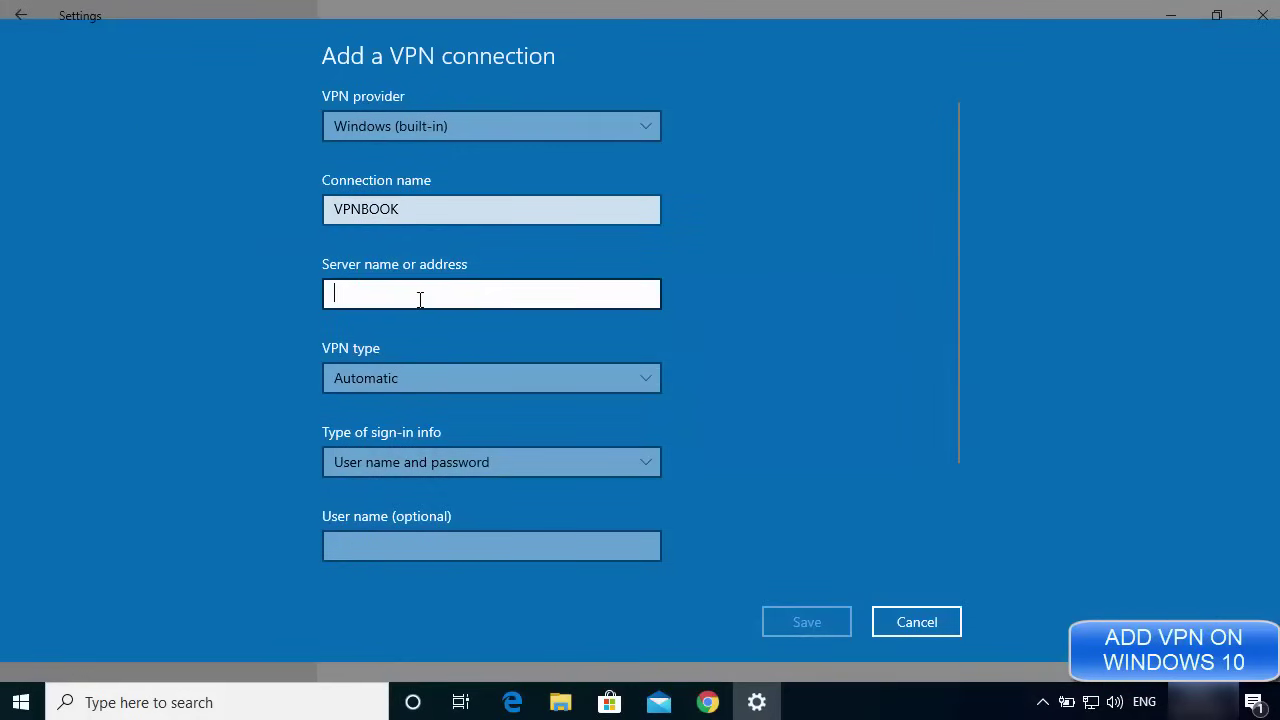
key(ctrl+v)
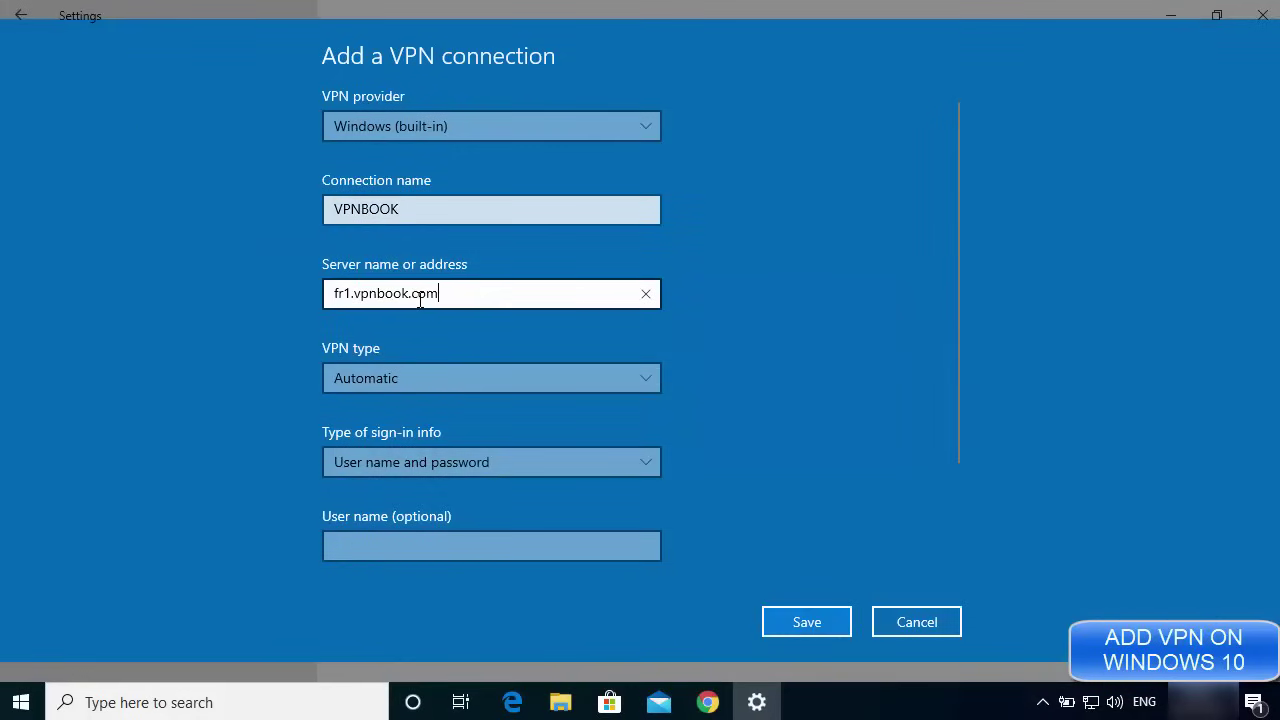
Step: Set the VPN type to Point to Point Tunneling Protocol (PPTP) and the sign-in info type to User name and password
click(390, 380)
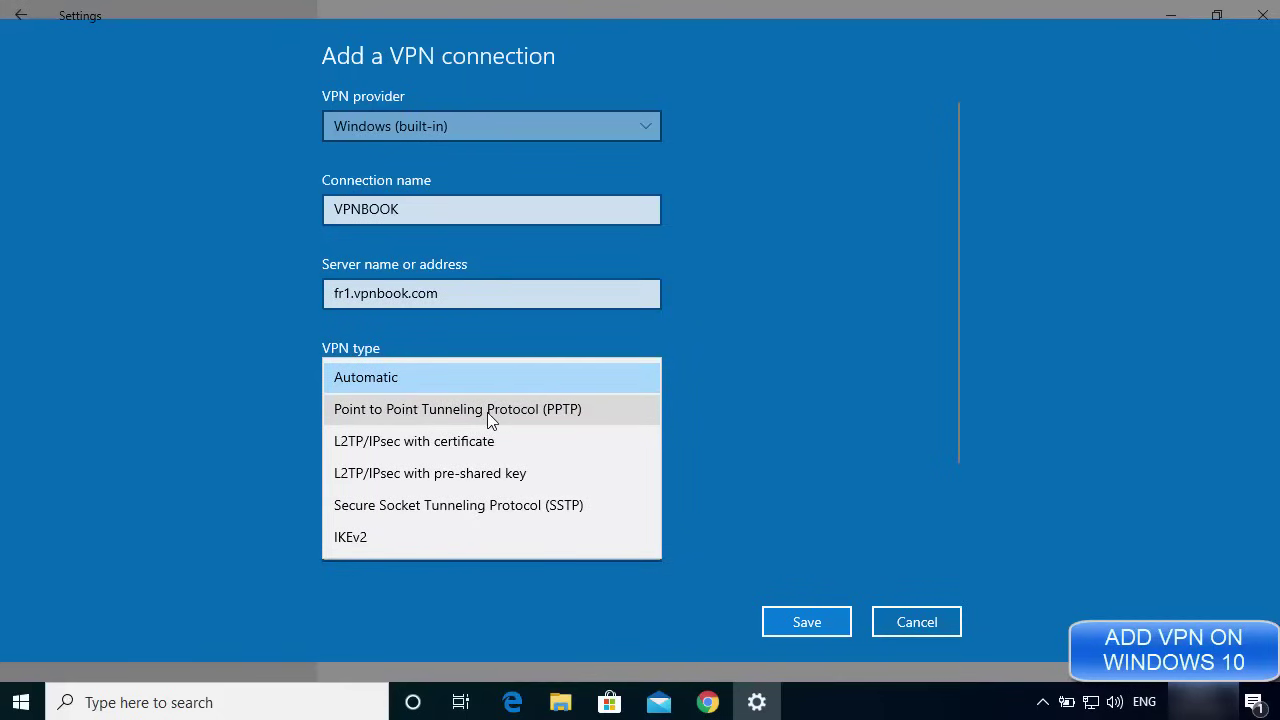
click(544, 410)
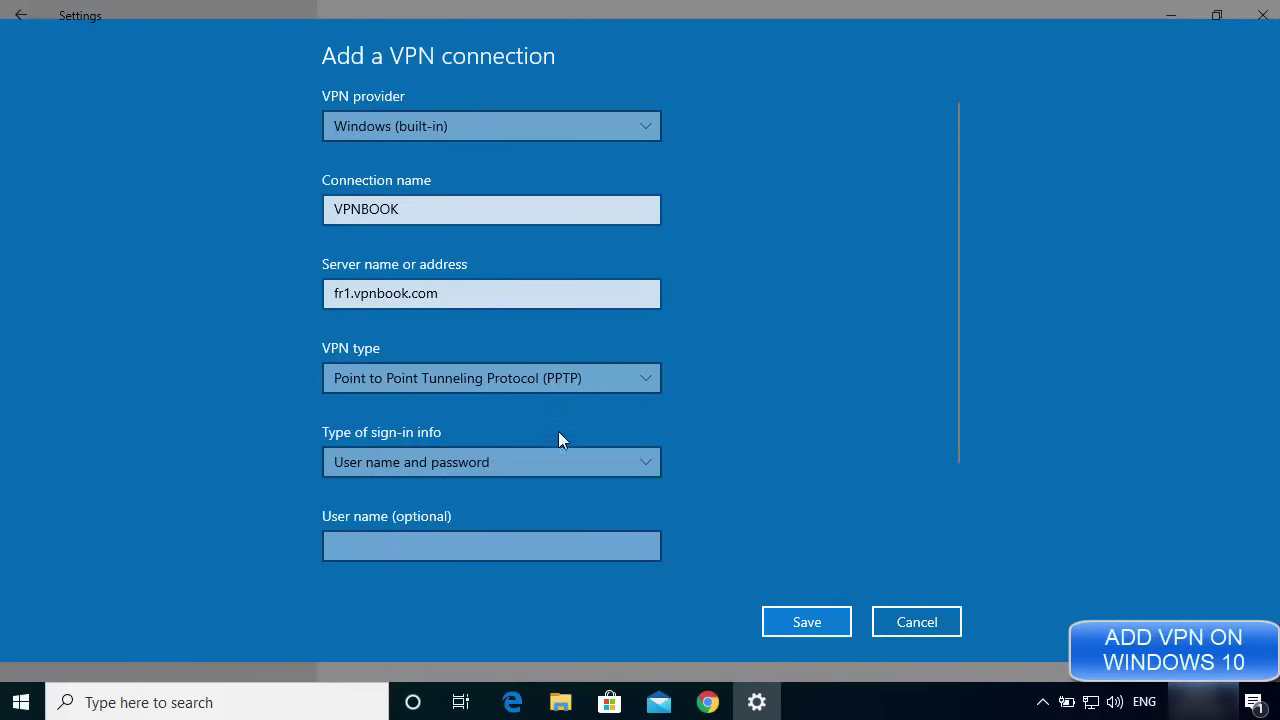
click(707, 702)
scroll(292, 292, up, 3)
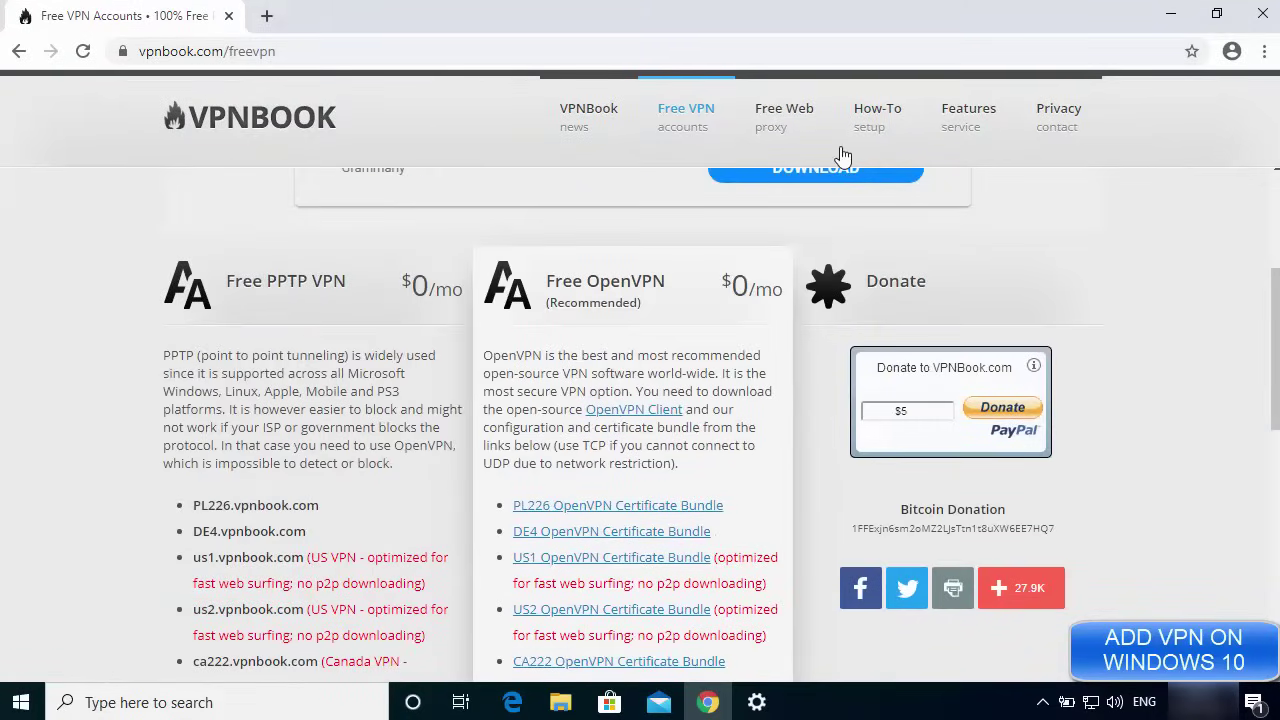
click(1171, 15)
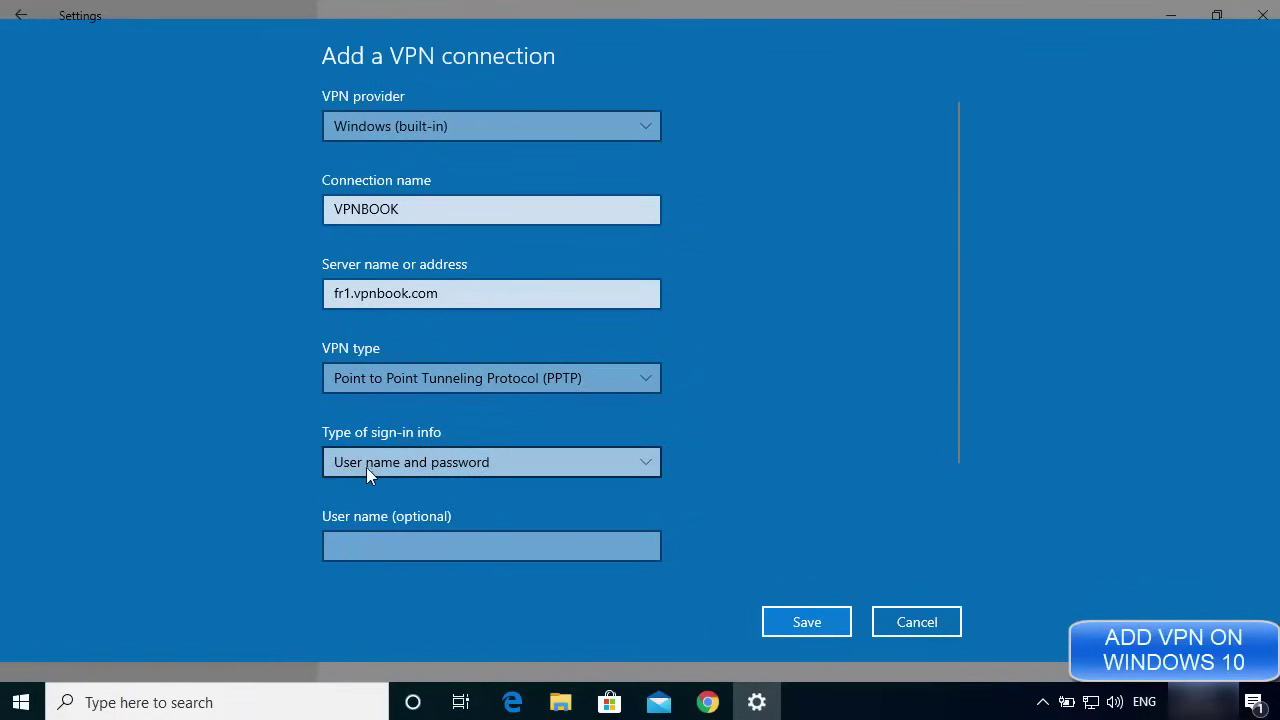
click(398, 465)
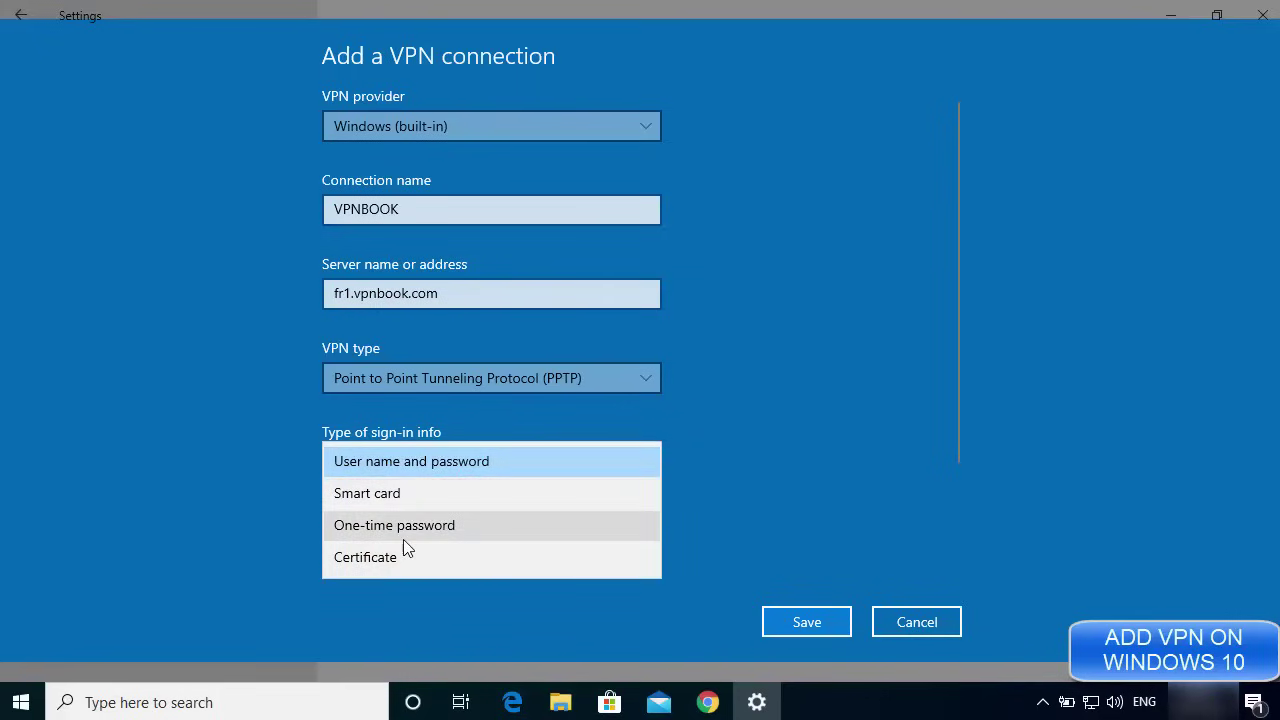
click(401, 465)
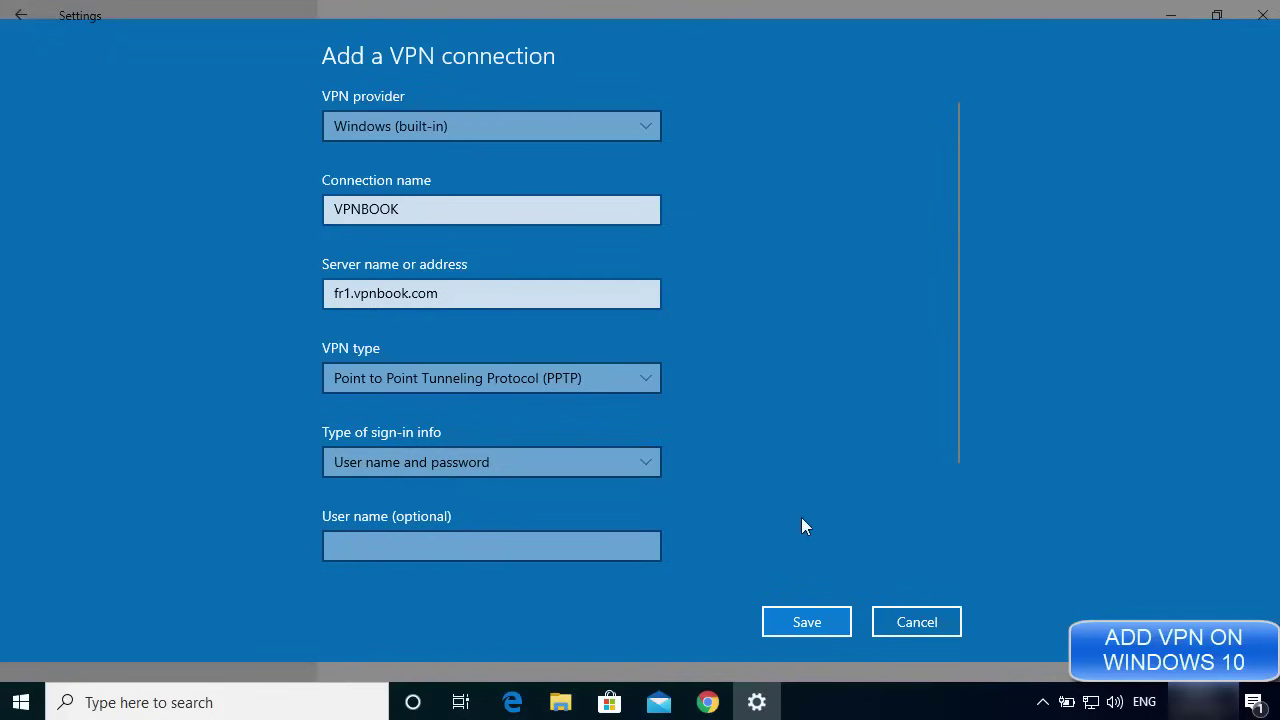
Step: Look up the PPTP user name on the VPNBook page in Chrome, return to Settings, and save the VPN connection without sign-in details
scroll(786, 500, down, 3)
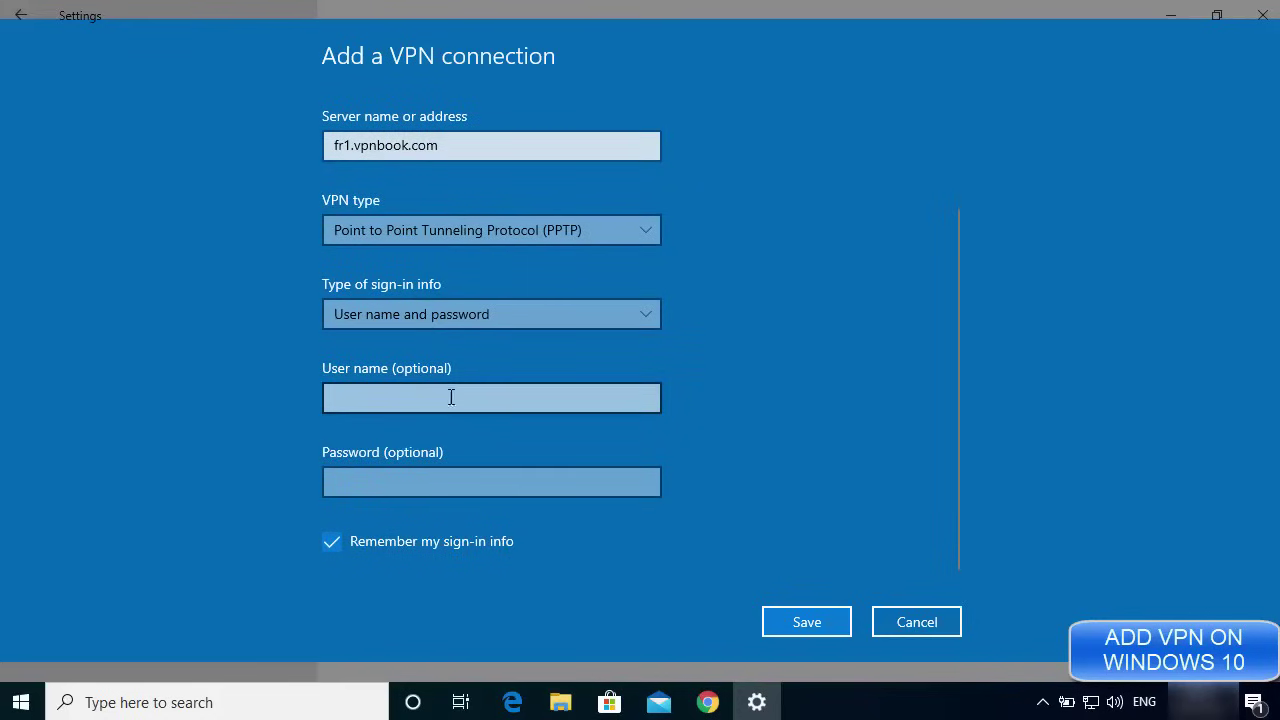
click(411, 399)
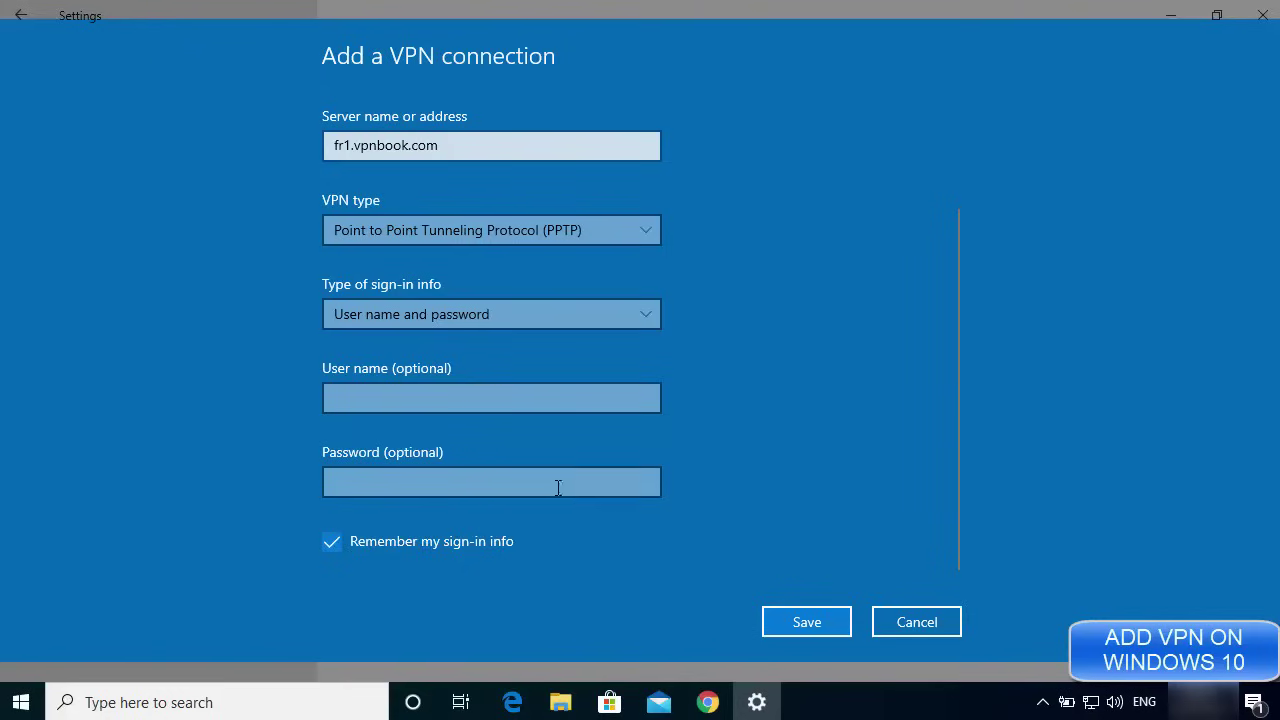
click(708, 700)
scroll(440, 580, down, 5)
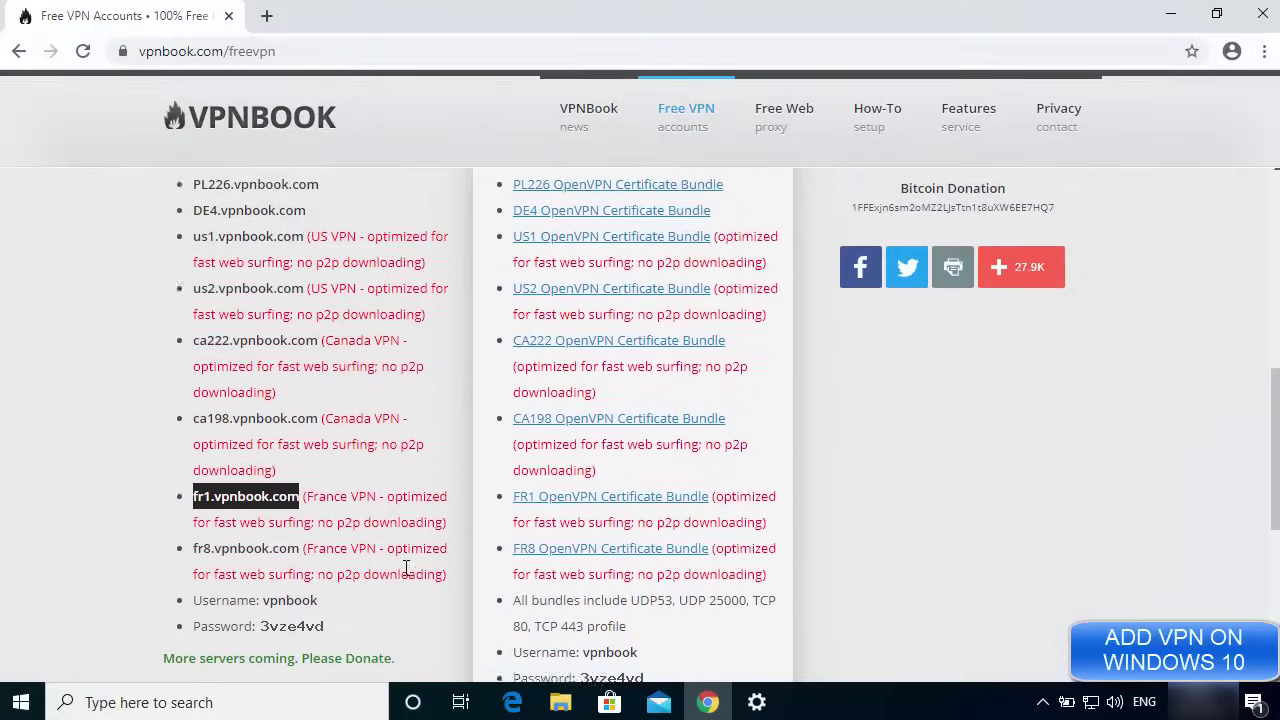
scroll(406, 568, down, 2)
double_click(290, 421)
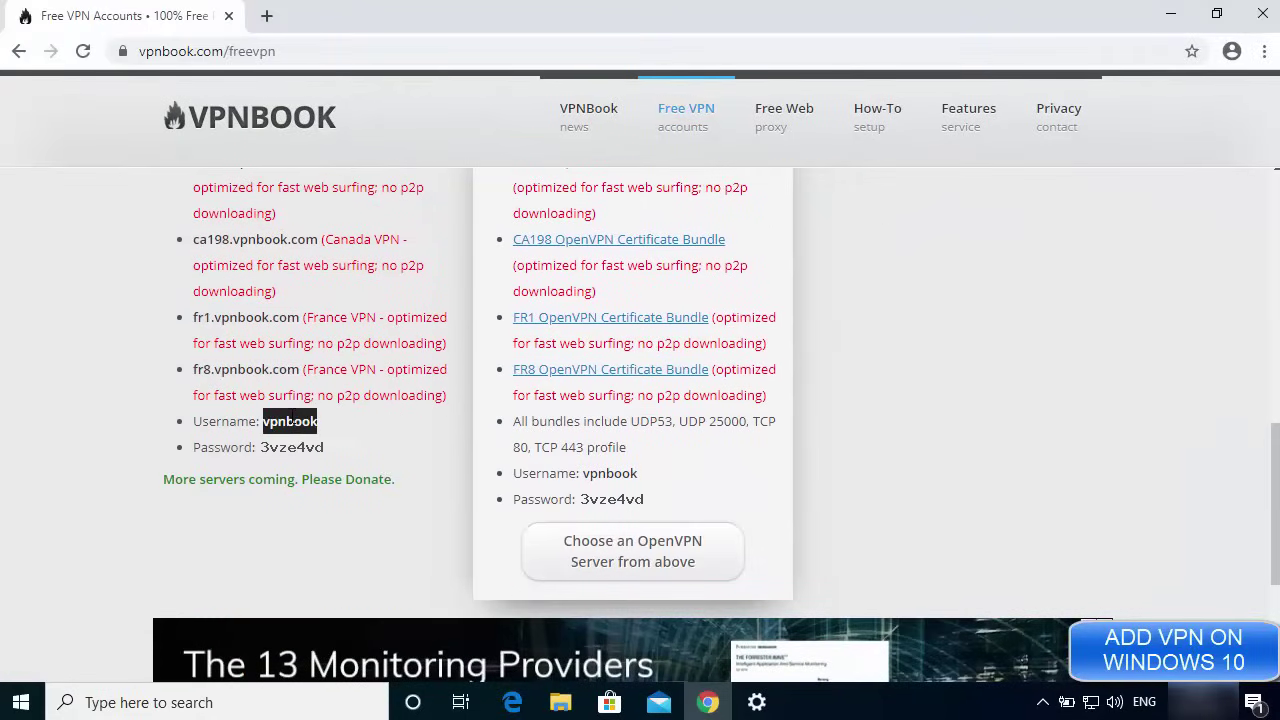
key(alt+Tab)
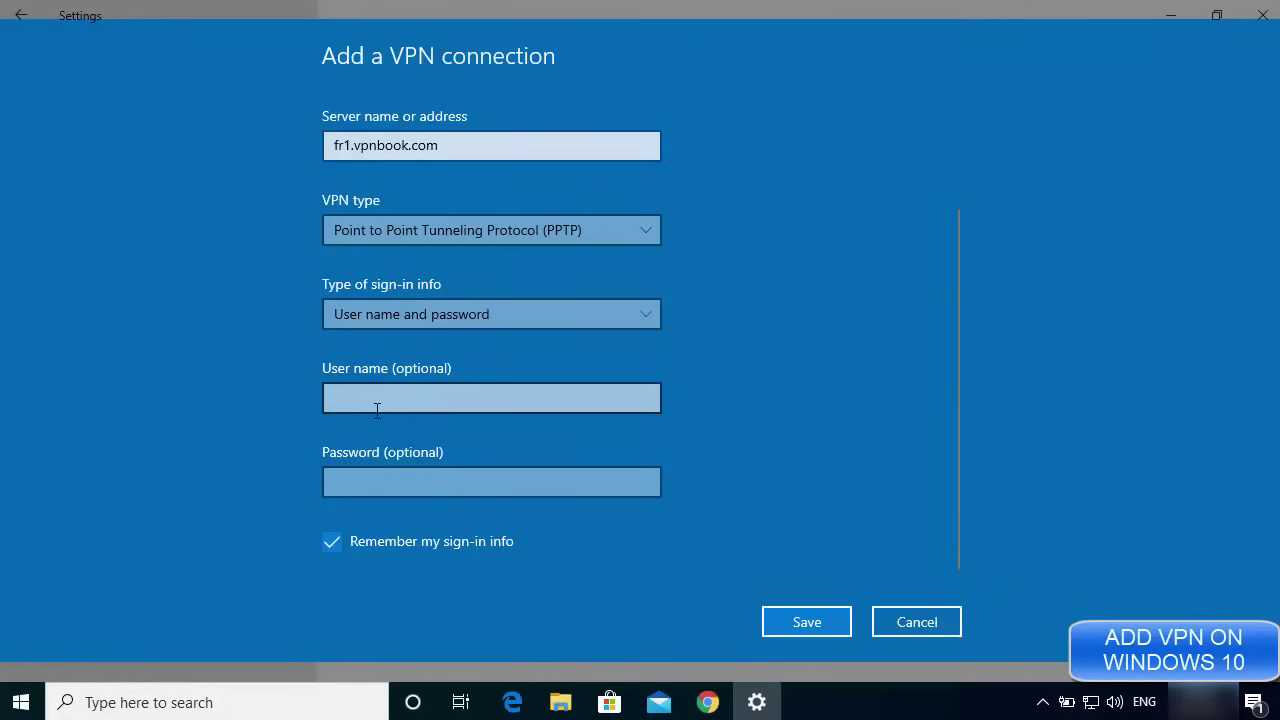
click(805, 622)
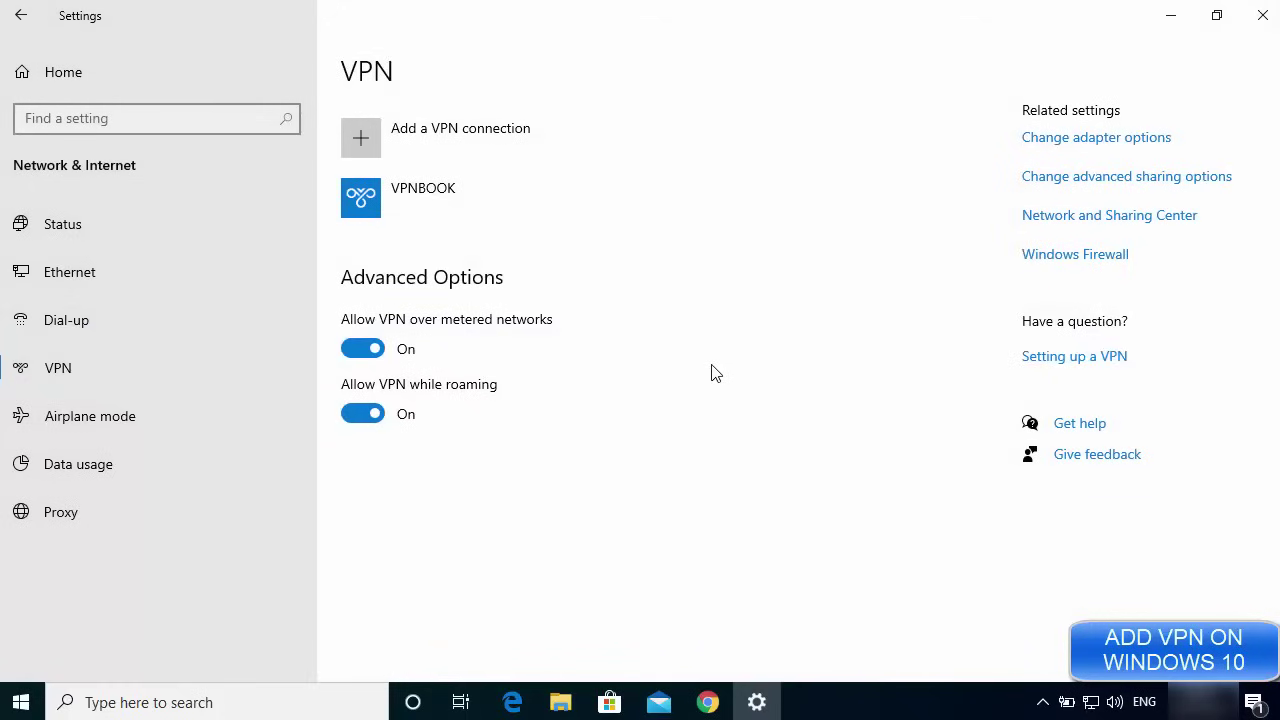
Step: Start connecting to VPNBOOK and copy the user name vpnbook from the VPNBook page into the Windows Security sign-in
click(443, 200)
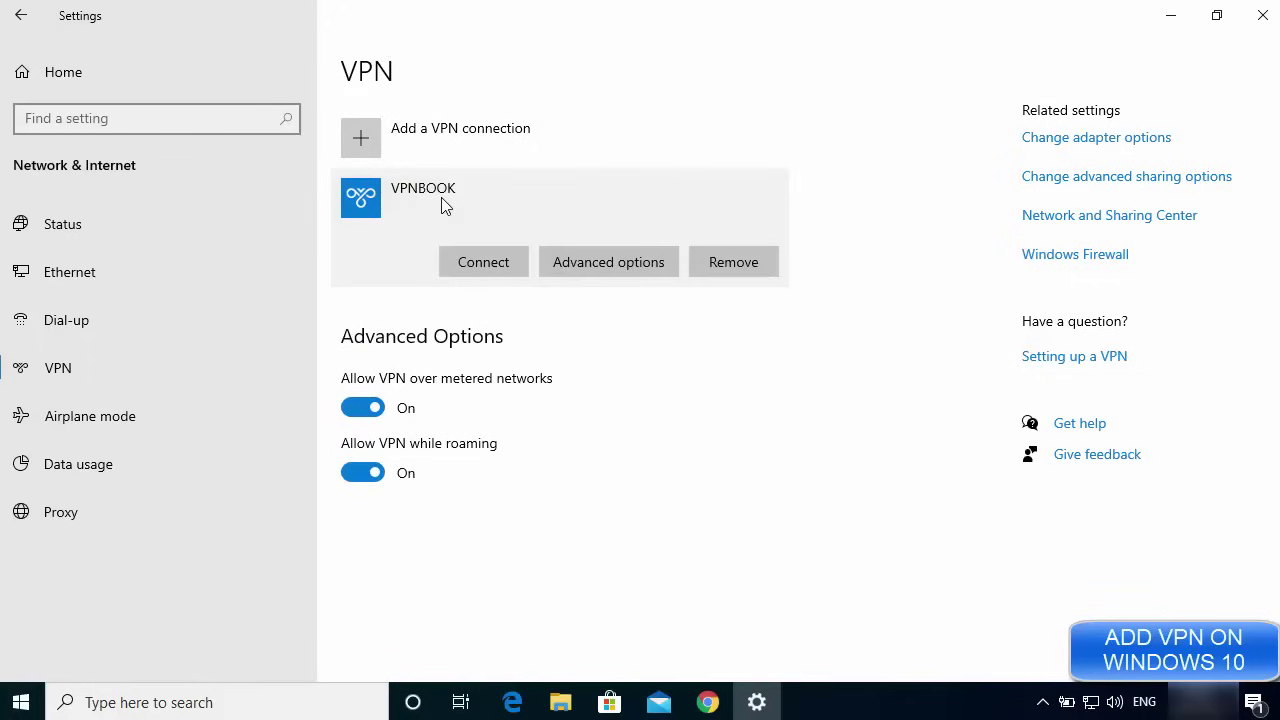
click(480, 259)
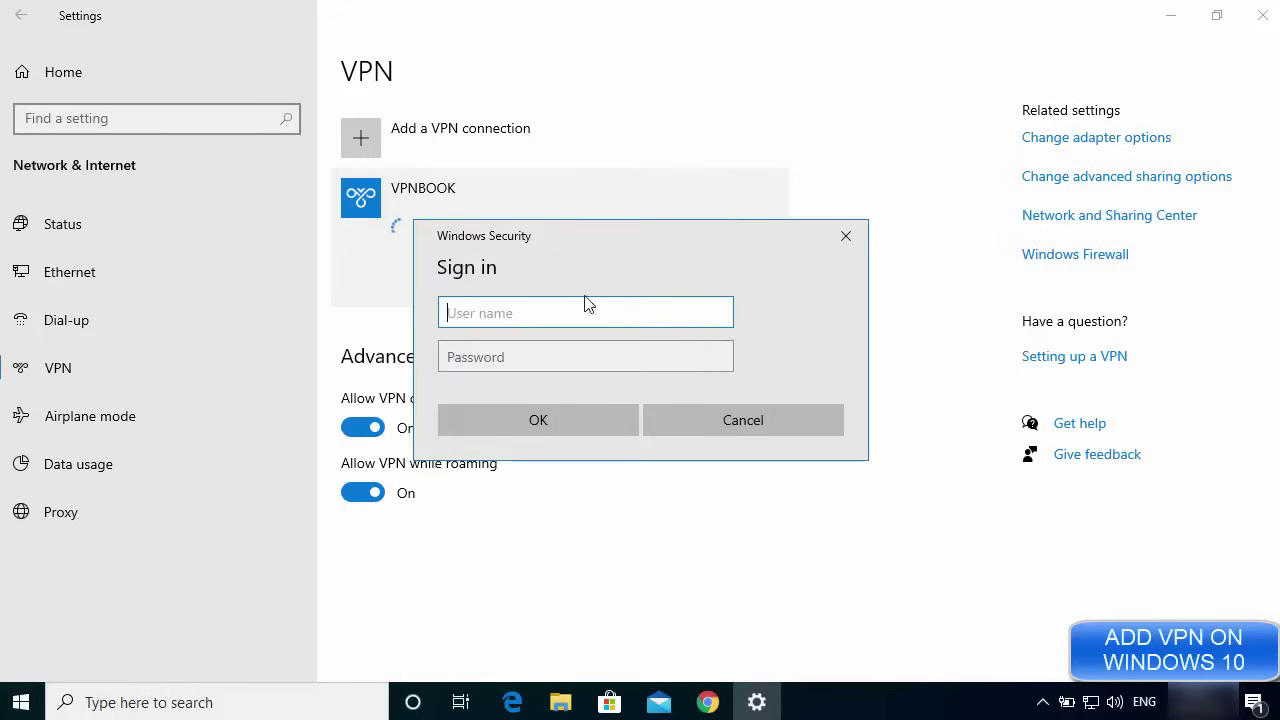
click(707, 703)
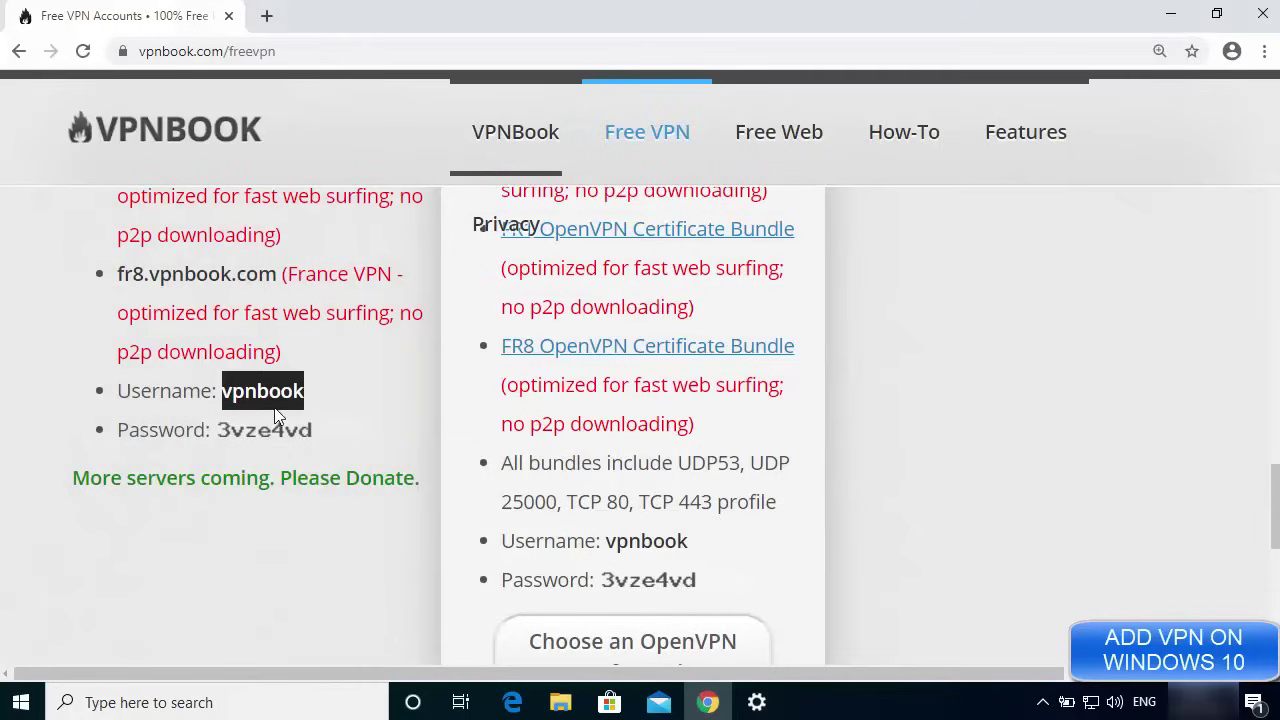
double_click(262, 390)
key(ctrl+c)
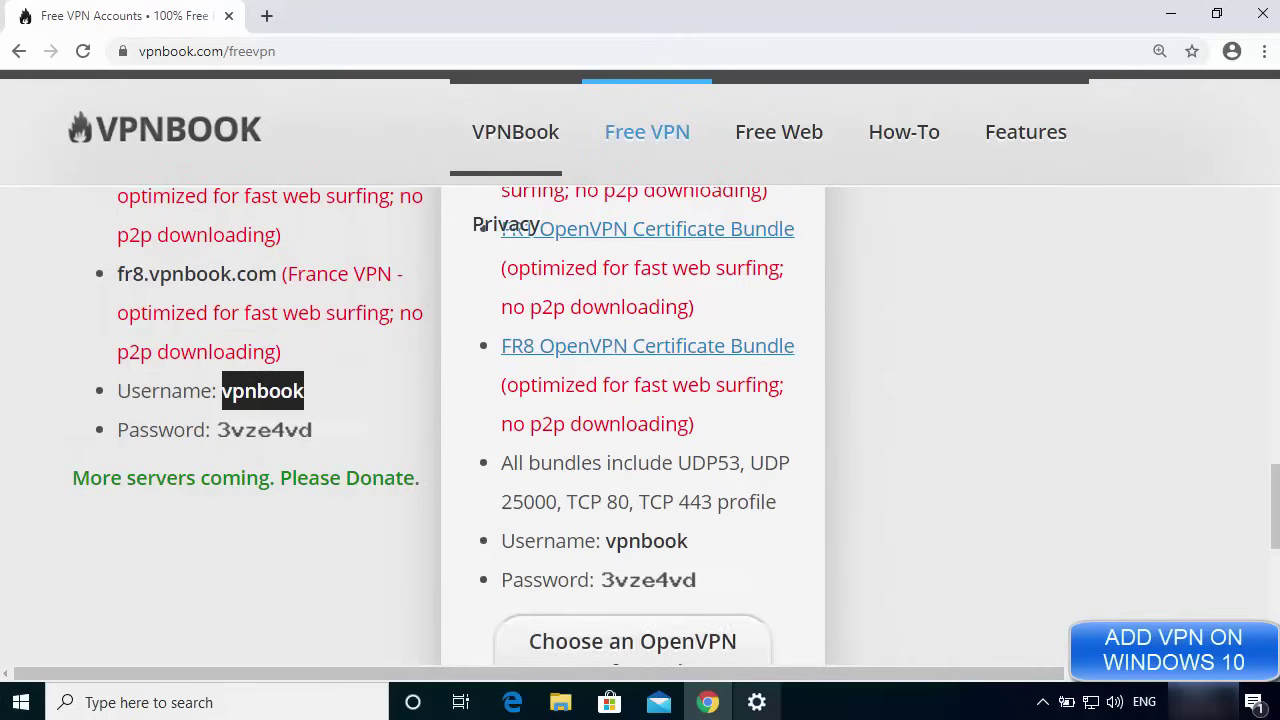
click(757, 702)
key(ctrl+v)
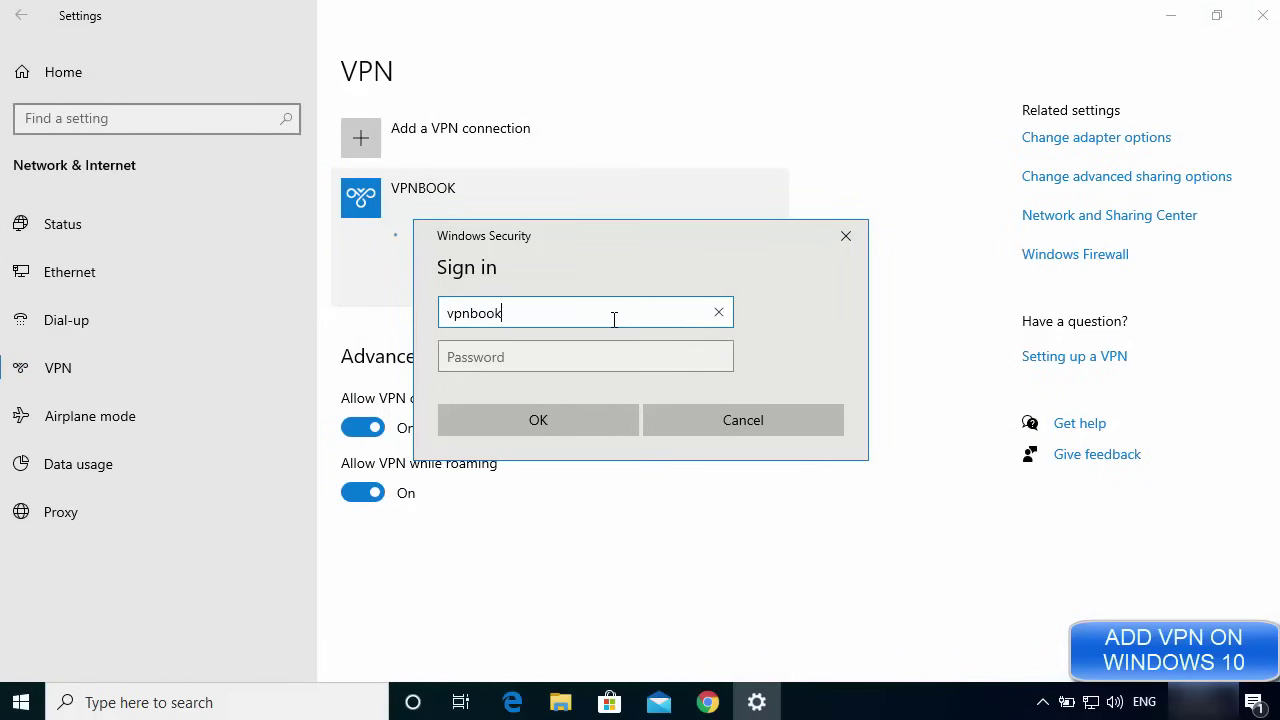
Step: Check the password on the VPNBook page, enter it in the Windows Security sign-in, and confirm to connect
click(710, 702)
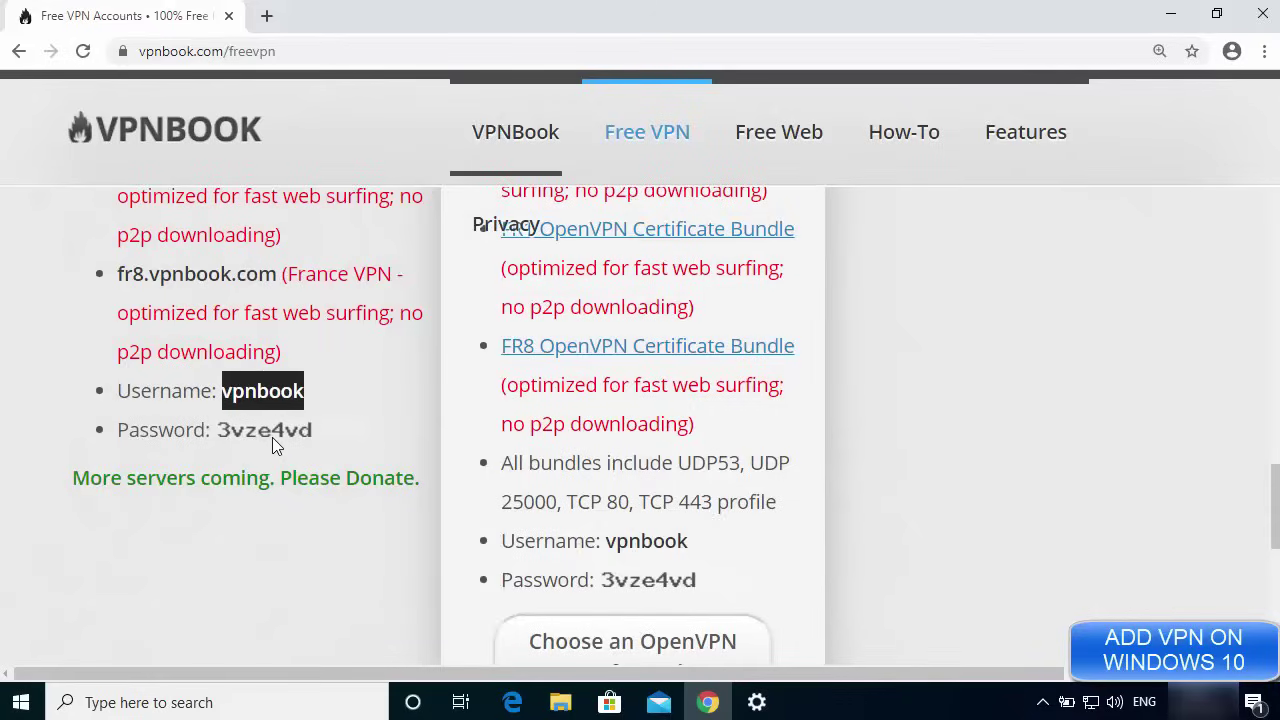
click(757, 702)
click(508, 356)
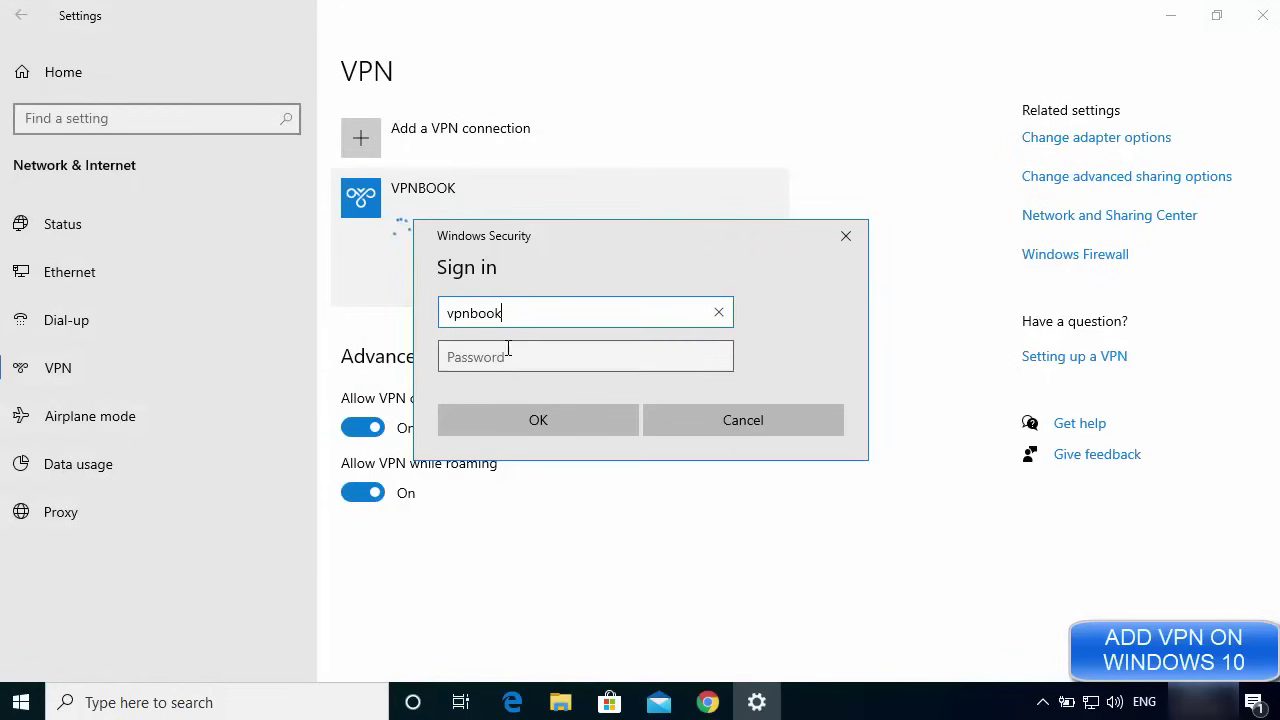
key(ctrl+v)
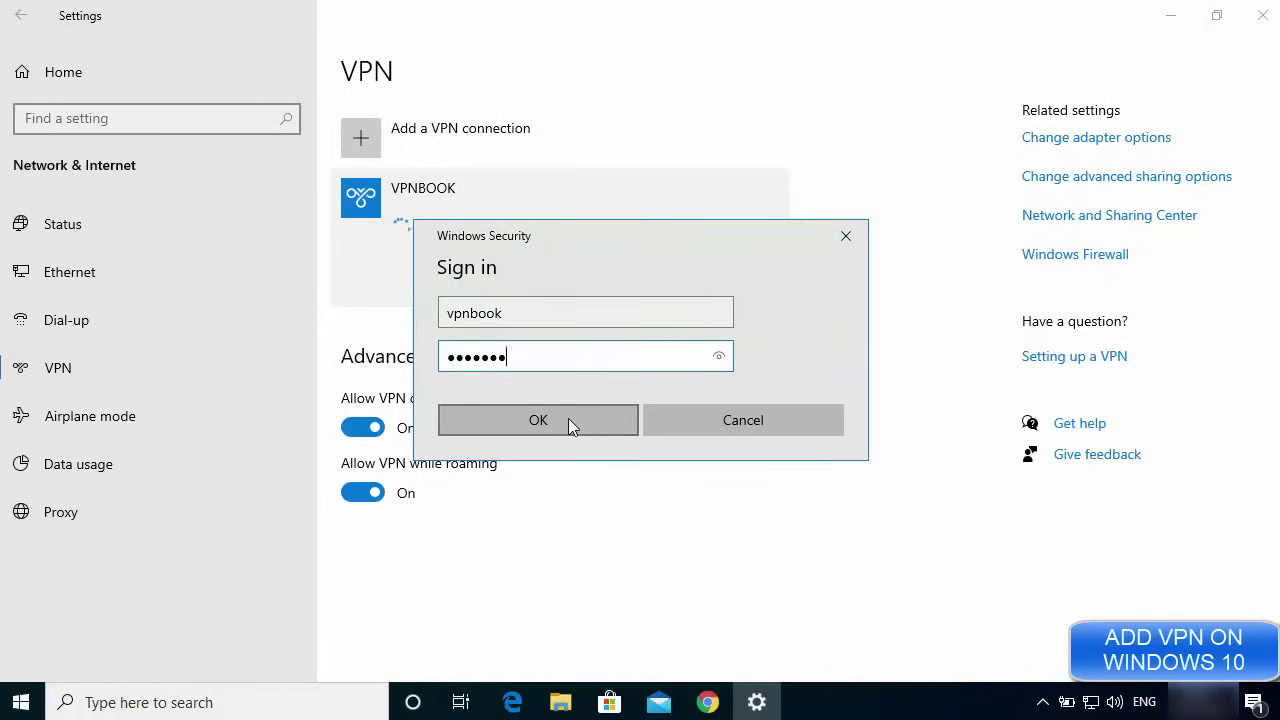
click(568, 420)
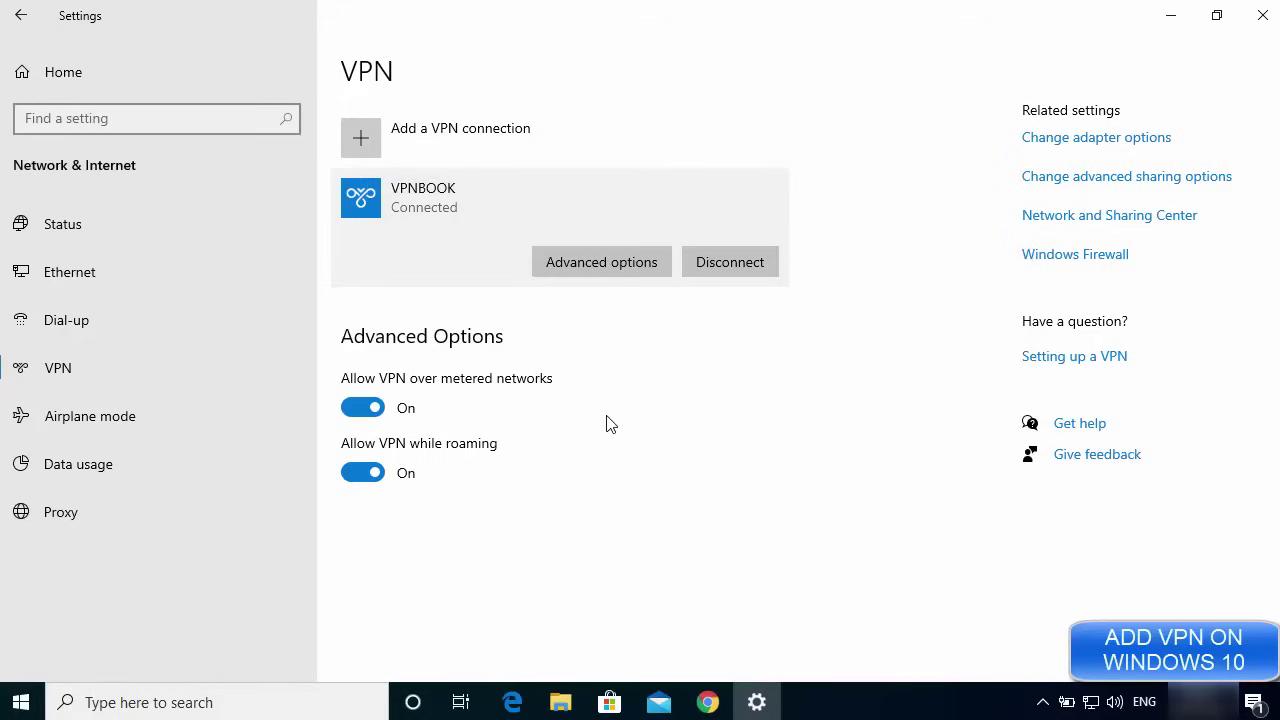
Step: Search for "what is my ip" in a new Chrome tab and open the whatsmyip.org result
click(707, 702)
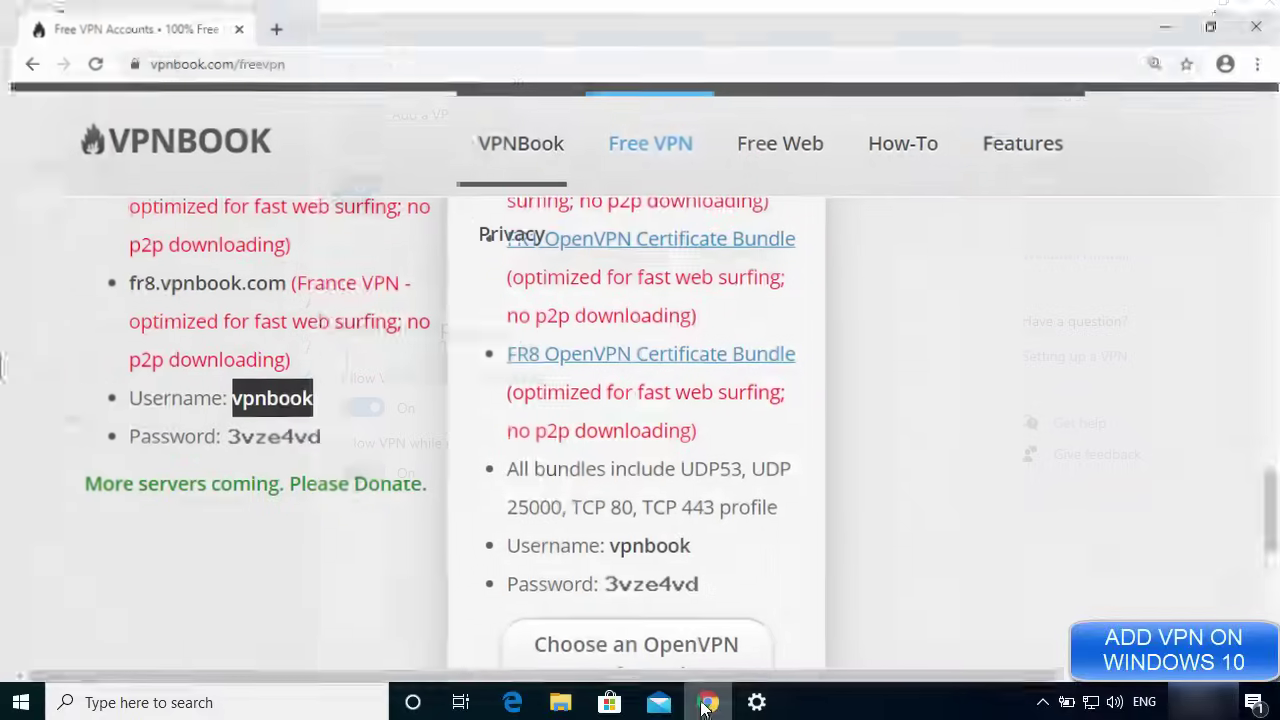
click(266, 18)
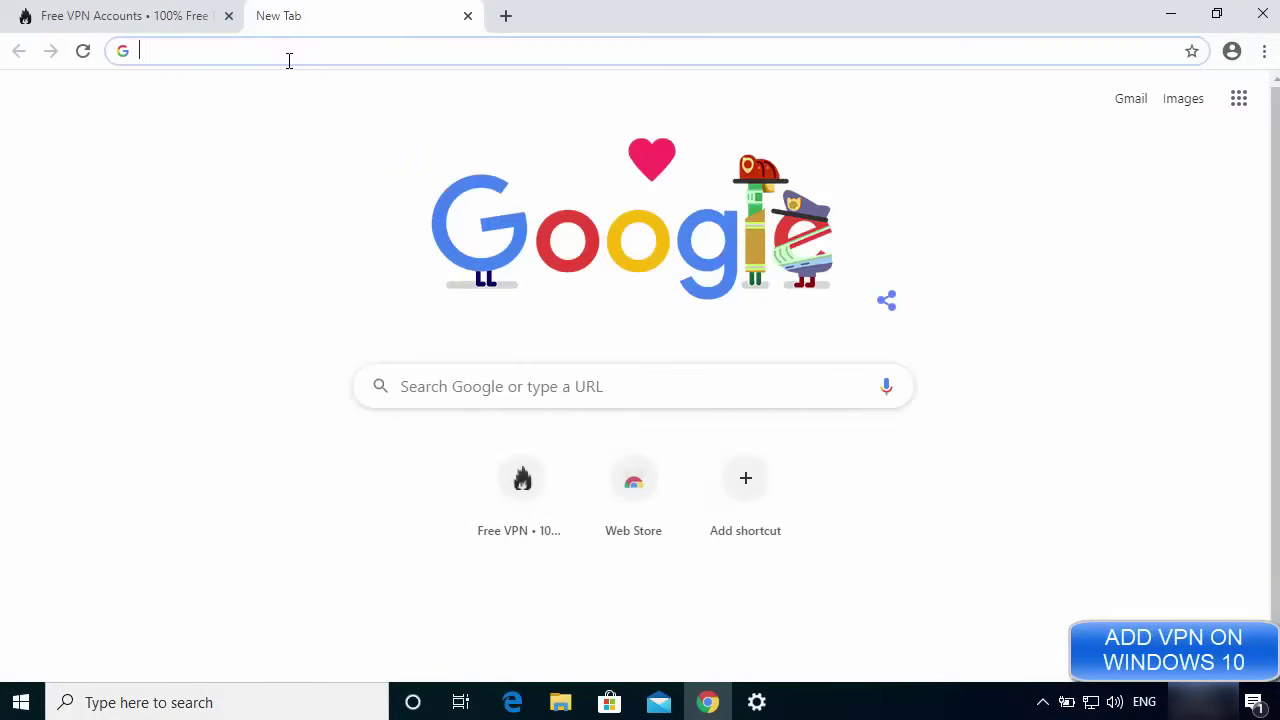
text(what is my ip)
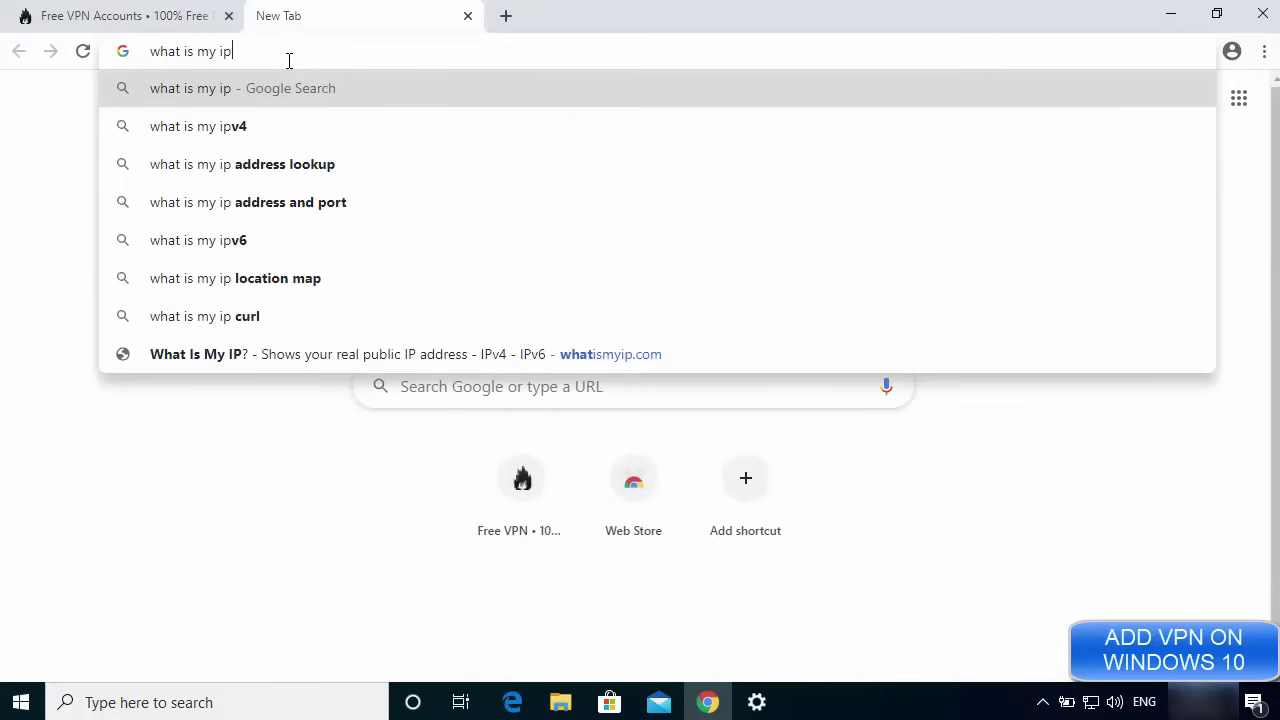
click(217, 94)
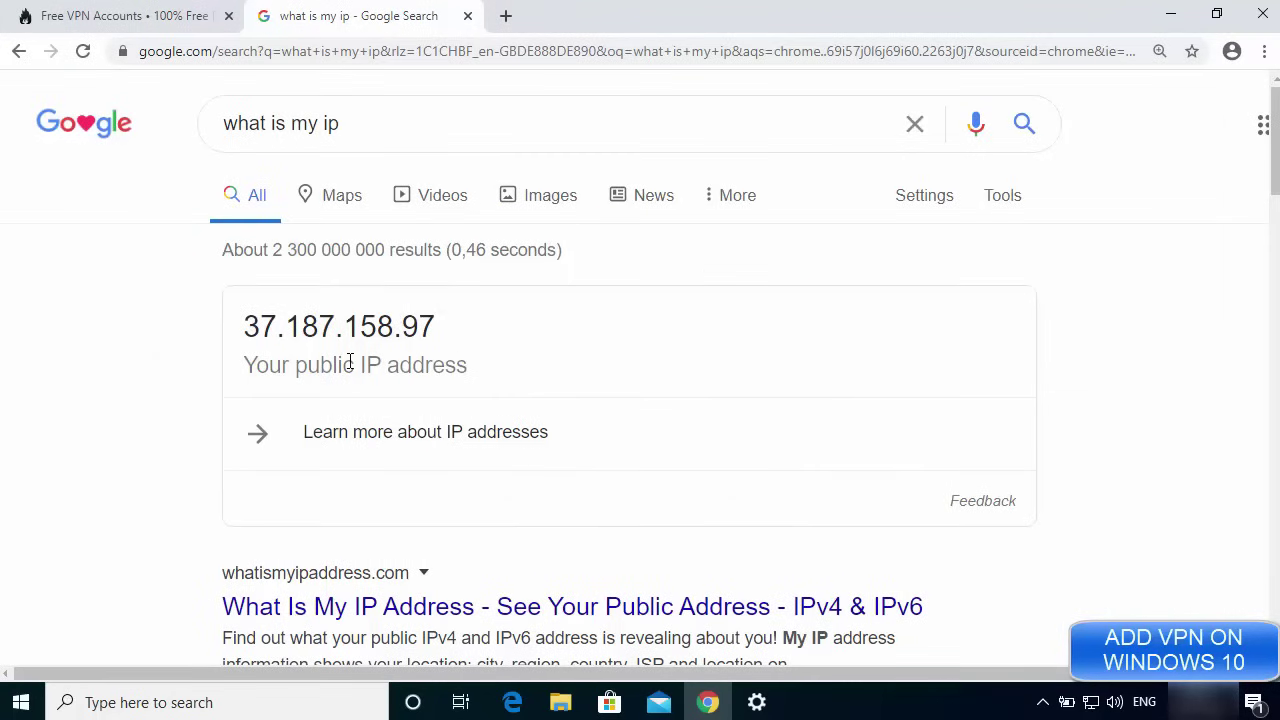
scroll(350, 362, down, 7)
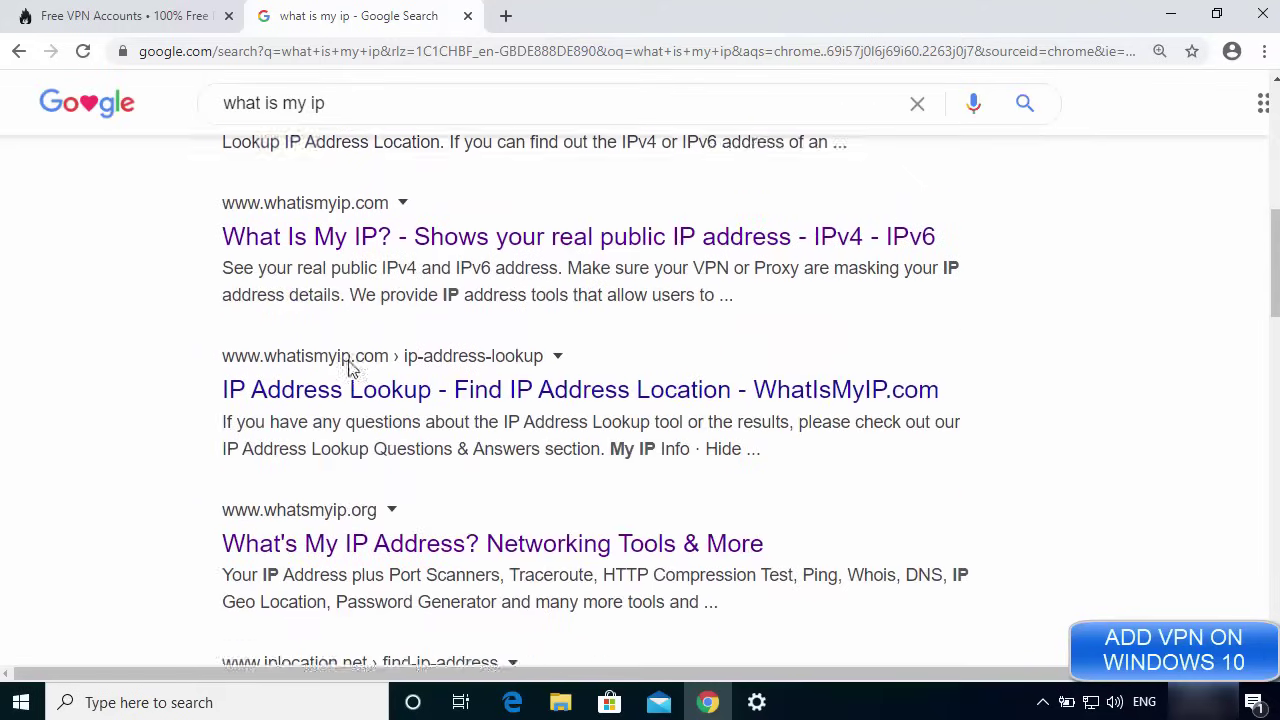
scroll(350, 425, down, 1)
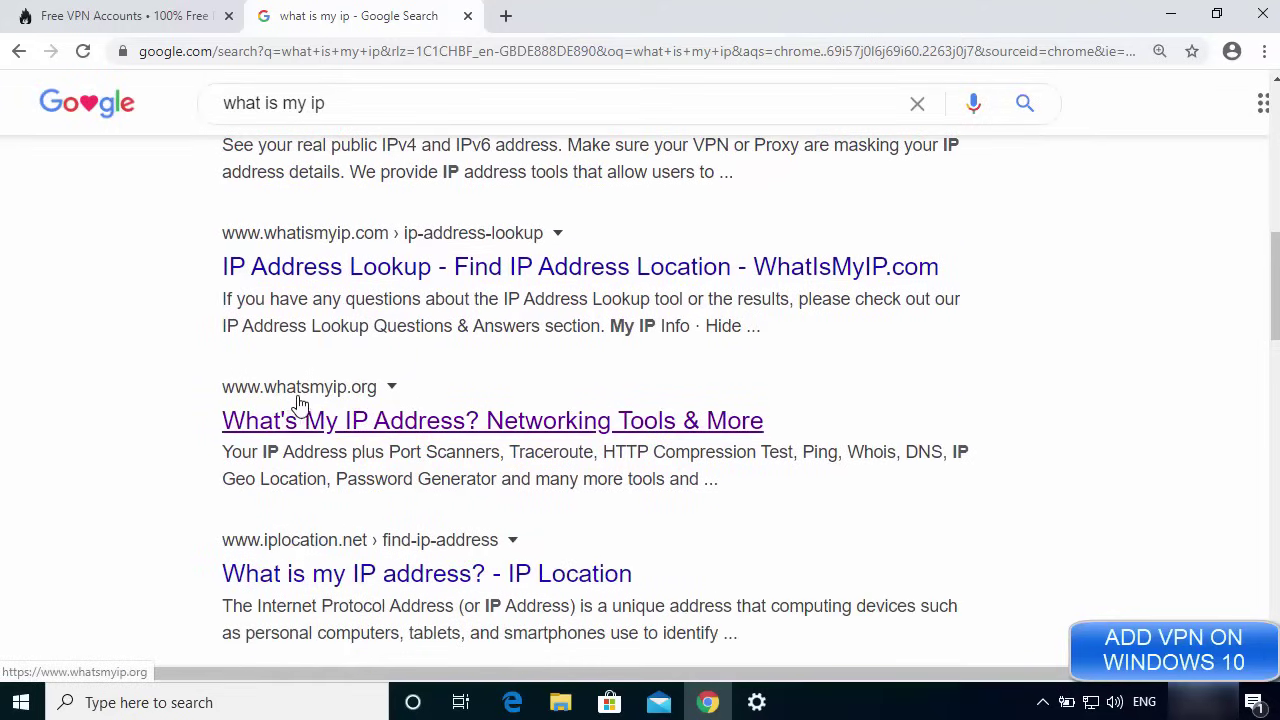
click(388, 424)
Step: Check the hostname and the public IP address shown on whatsmyip.org
drag(626, 432, 815, 415)
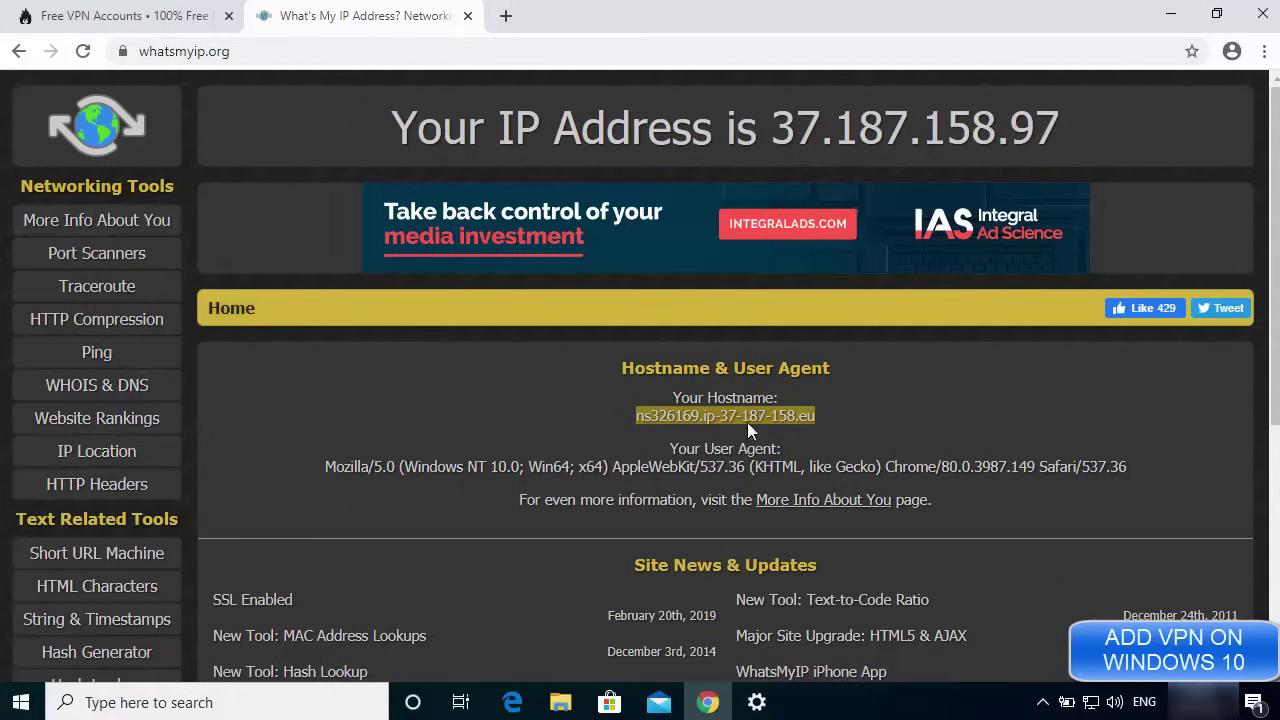
click(857, 177)
drag(776, 117, 1053, 130)
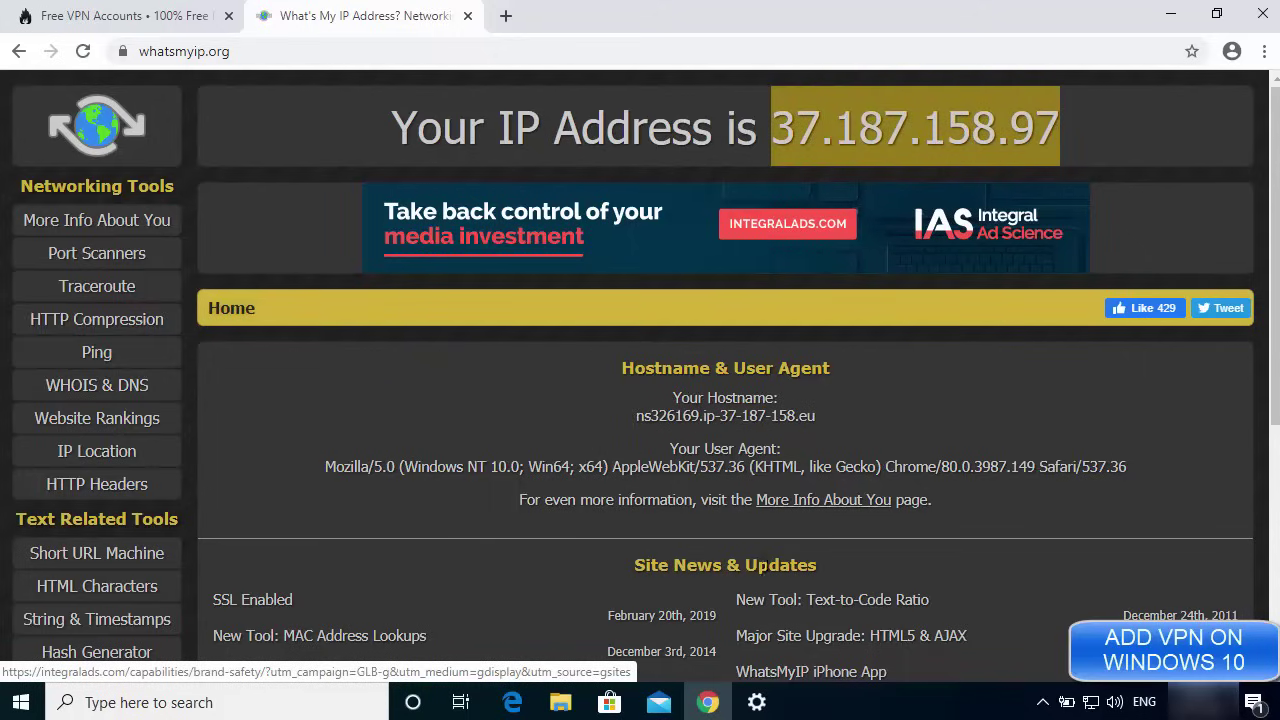
Step: Return to the VPN page in Settings, and minimize the Settings and Chrome windows to show the desktop
click(757, 702)
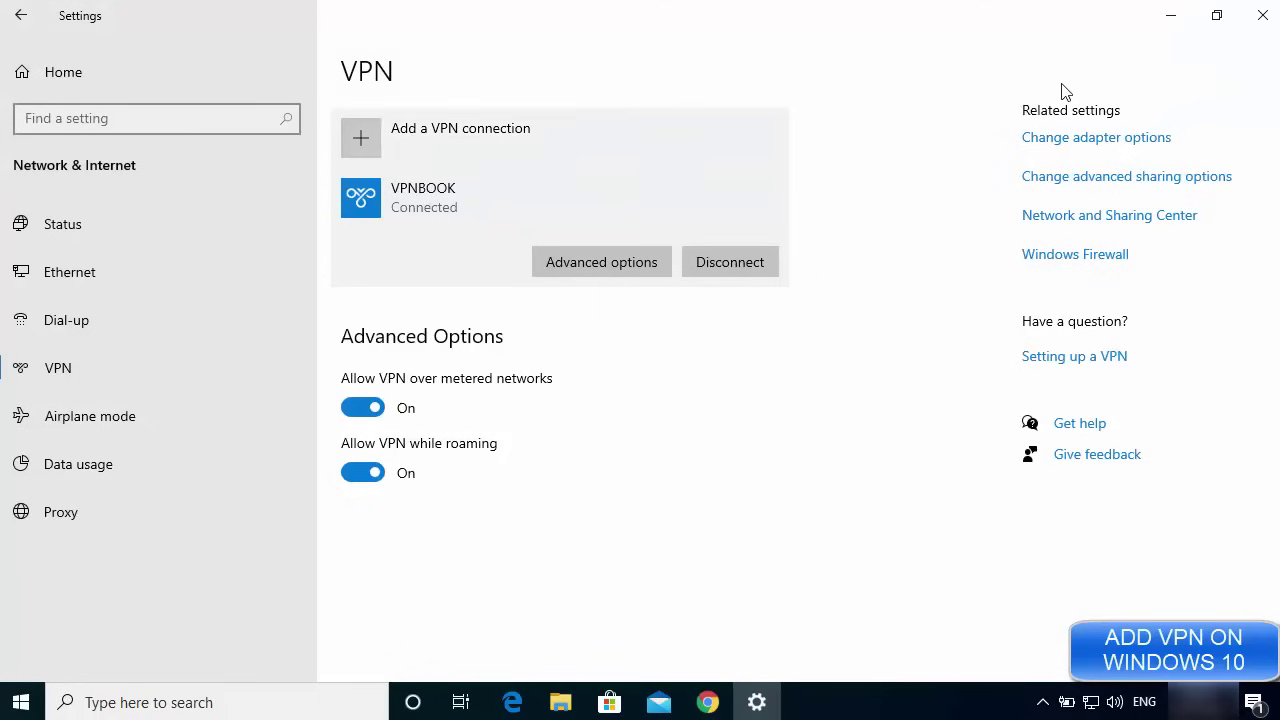
click(1171, 15)
click(1161, 14)
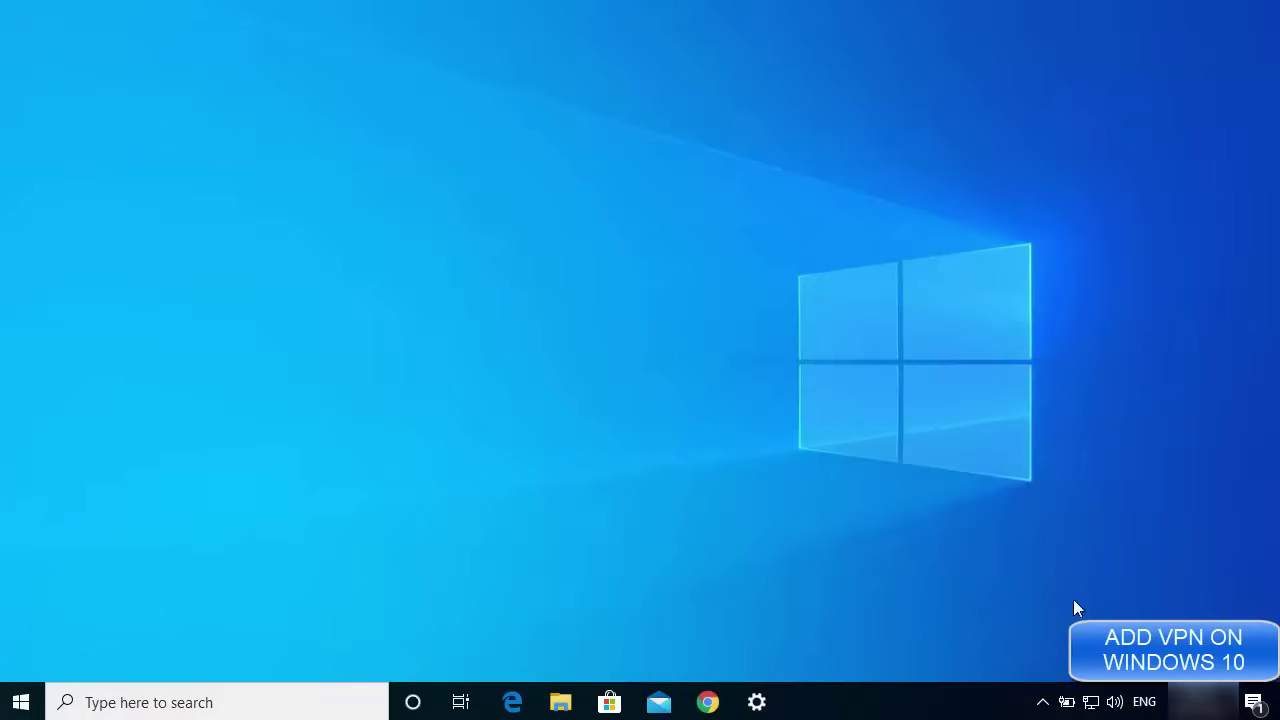
Step: Open the Network & Internet status settings from the desktop and bring up the adapter options in Network Connections
right_click(1090, 703)
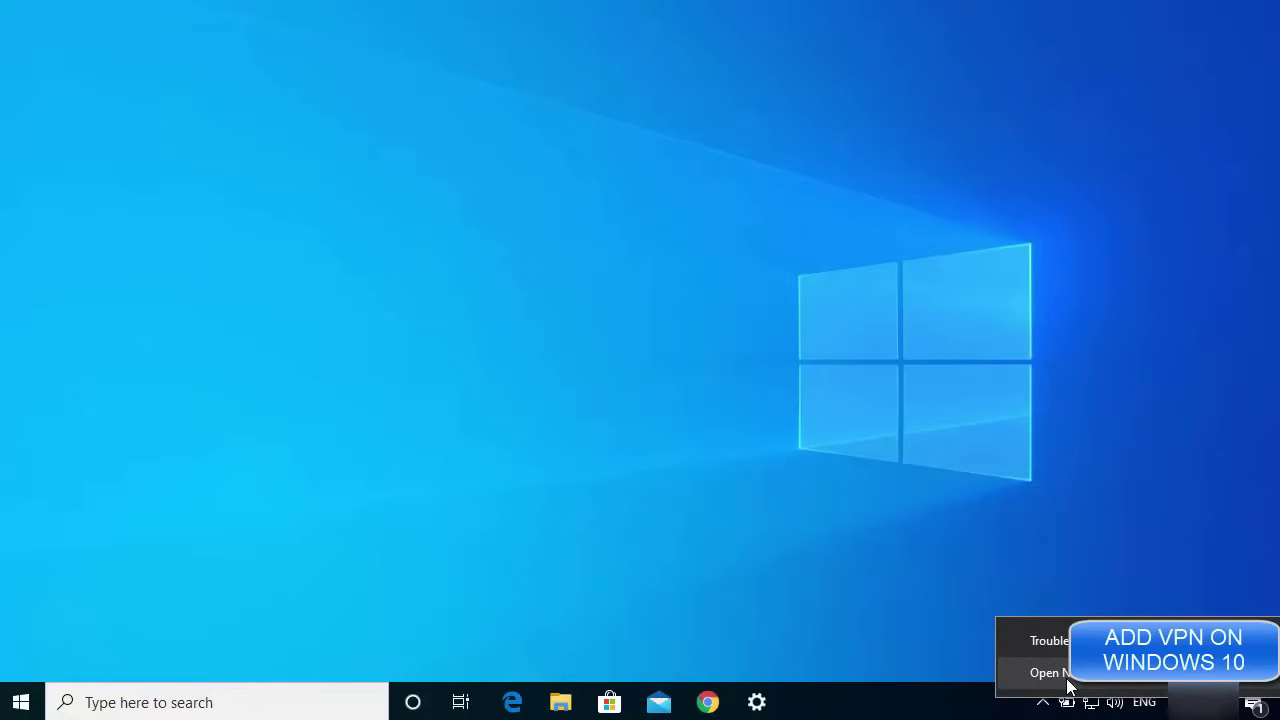
click(1066, 676)
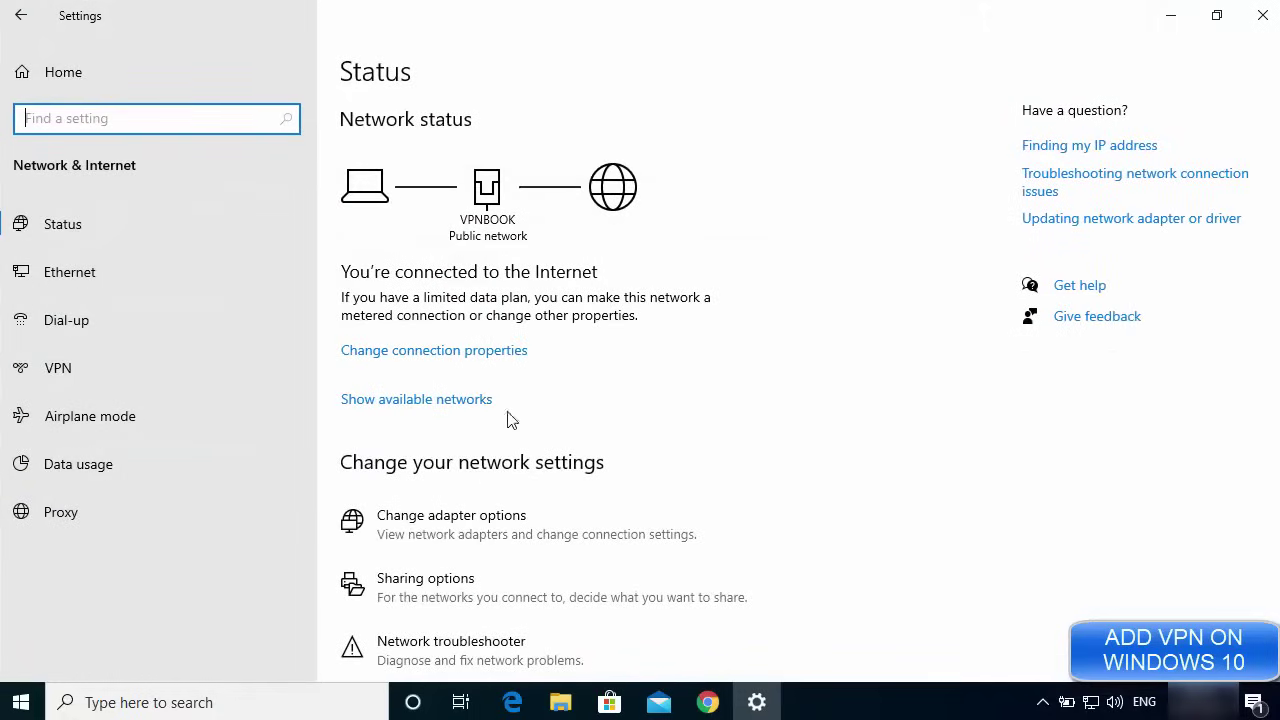
click(471, 526)
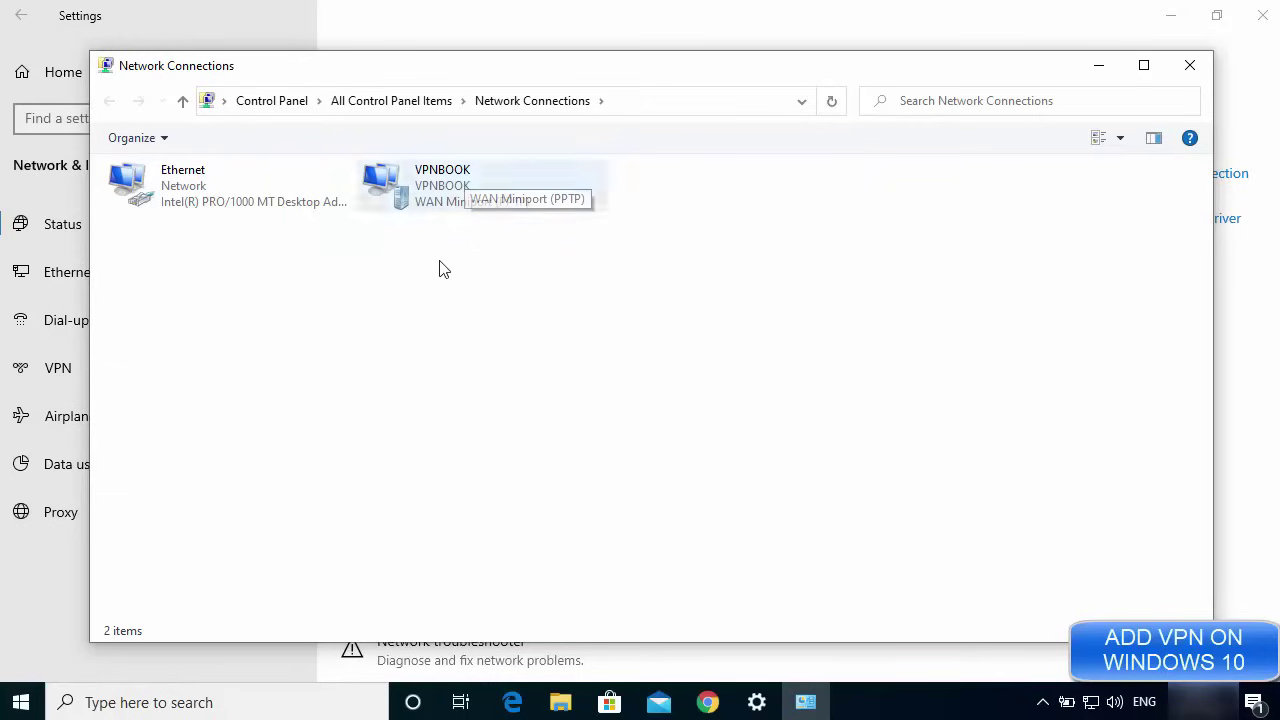
Step: Examine the security, networking, sharing and general properties of the VPNBOOK connection, close them, and minimize Network Connections
right_click(457, 199)
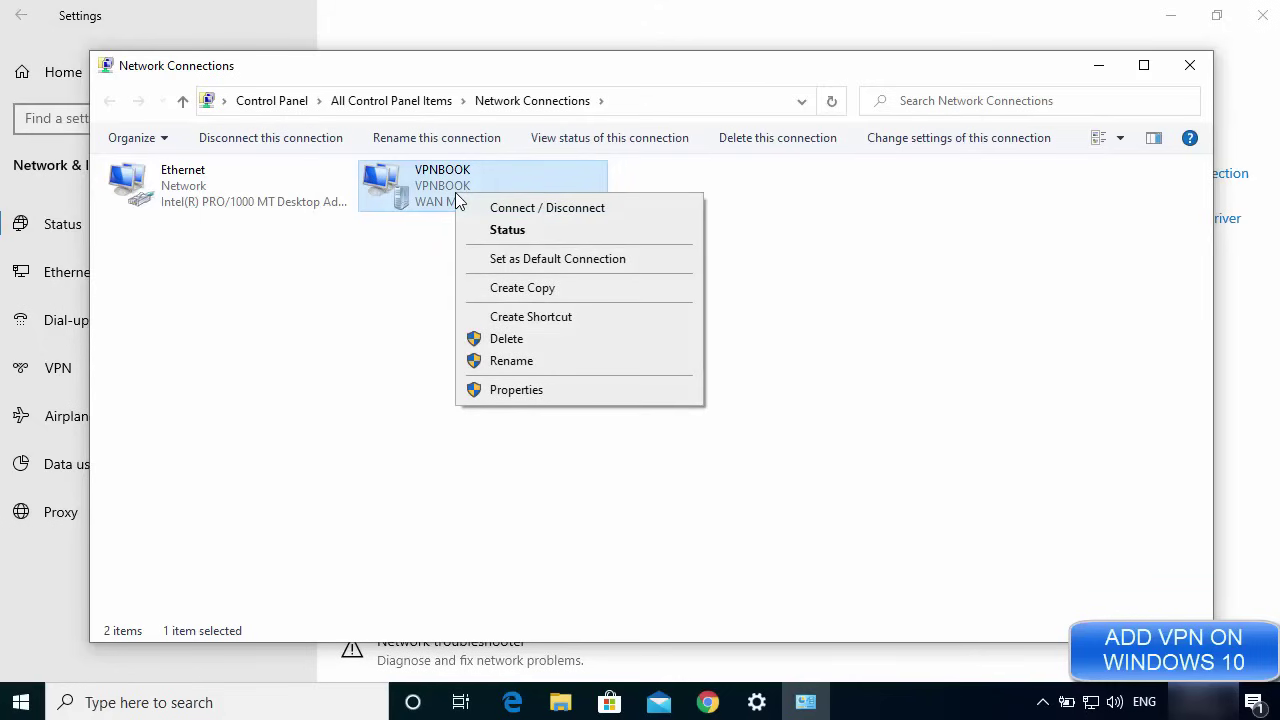
click(523, 391)
click(592, 164)
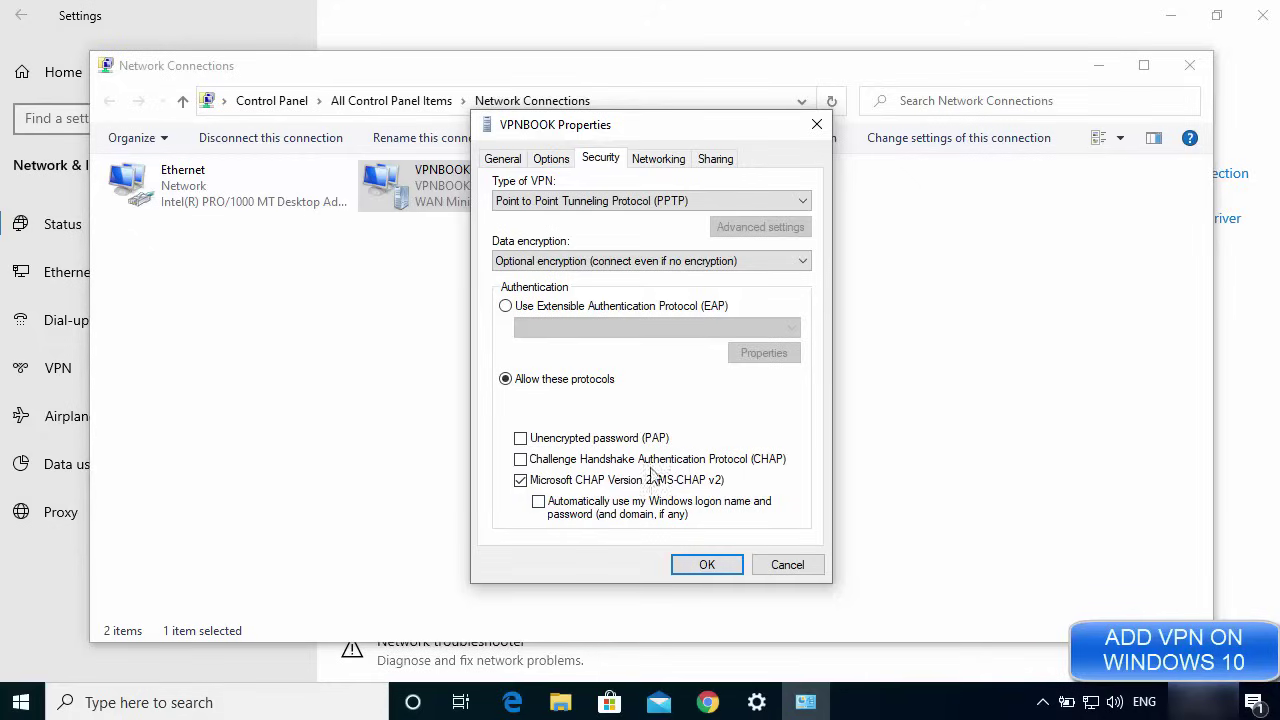
click(658, 158)
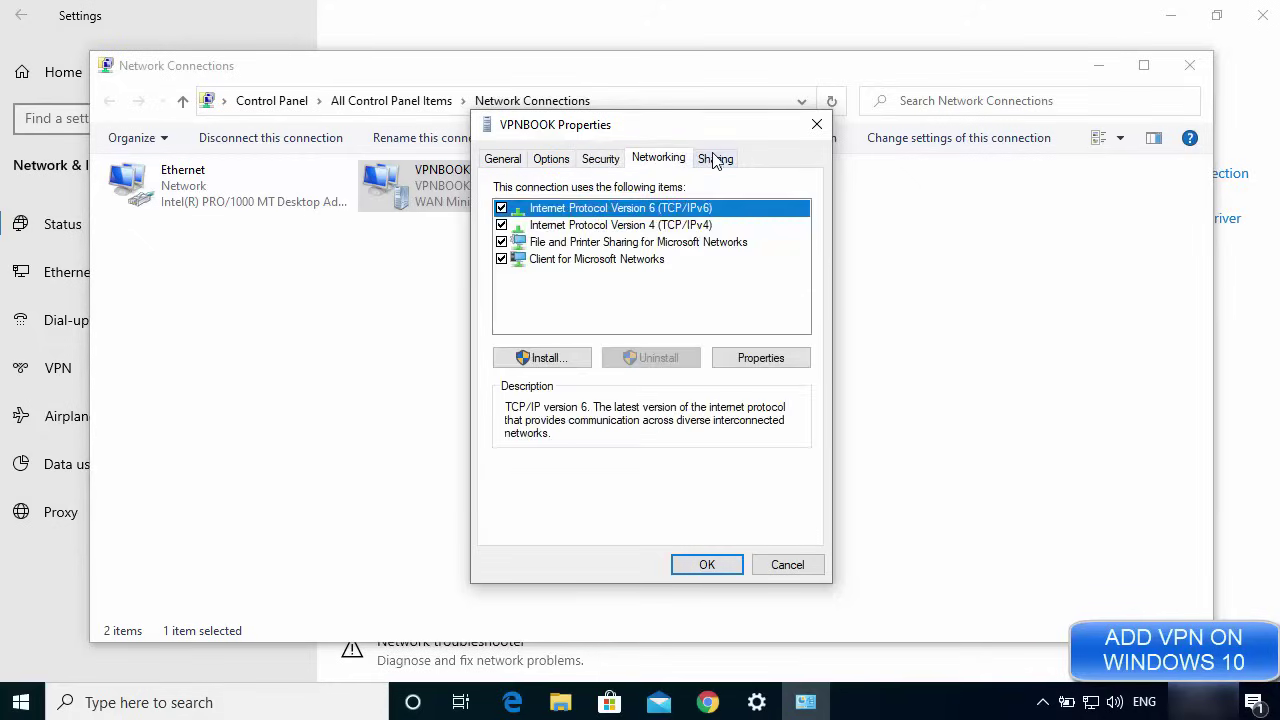
click(715, 159)
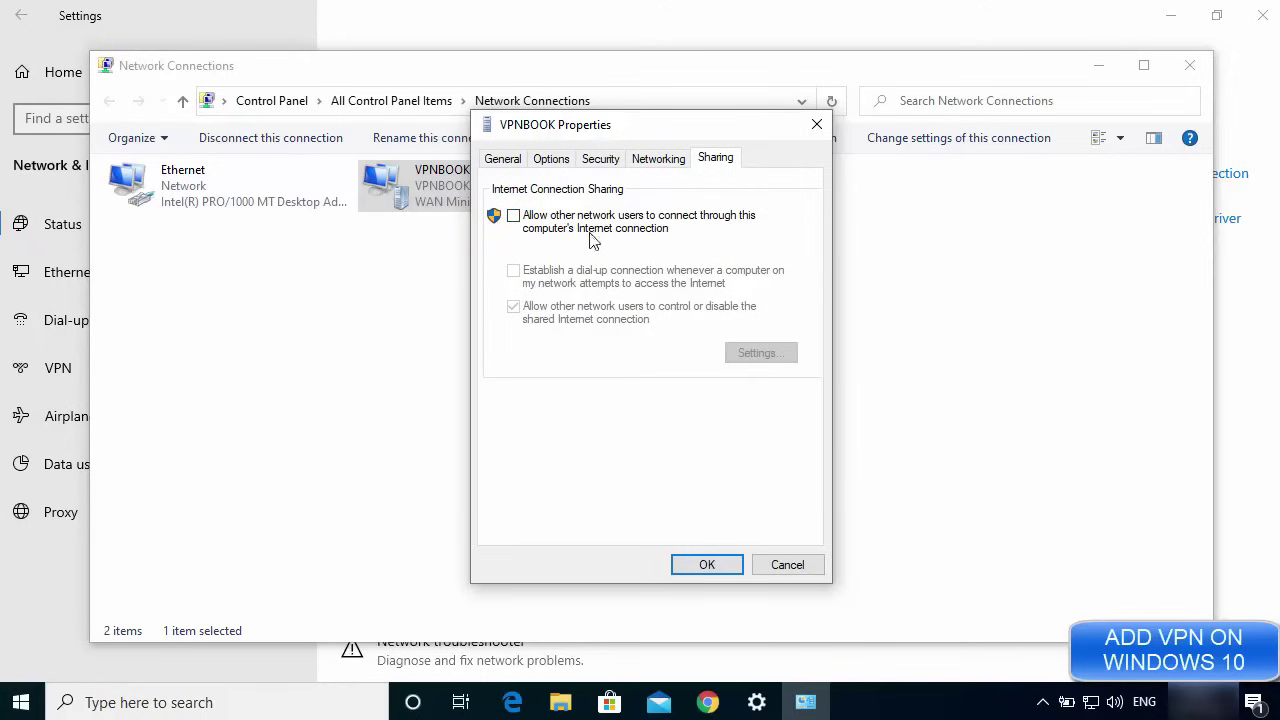
click(512, 168)
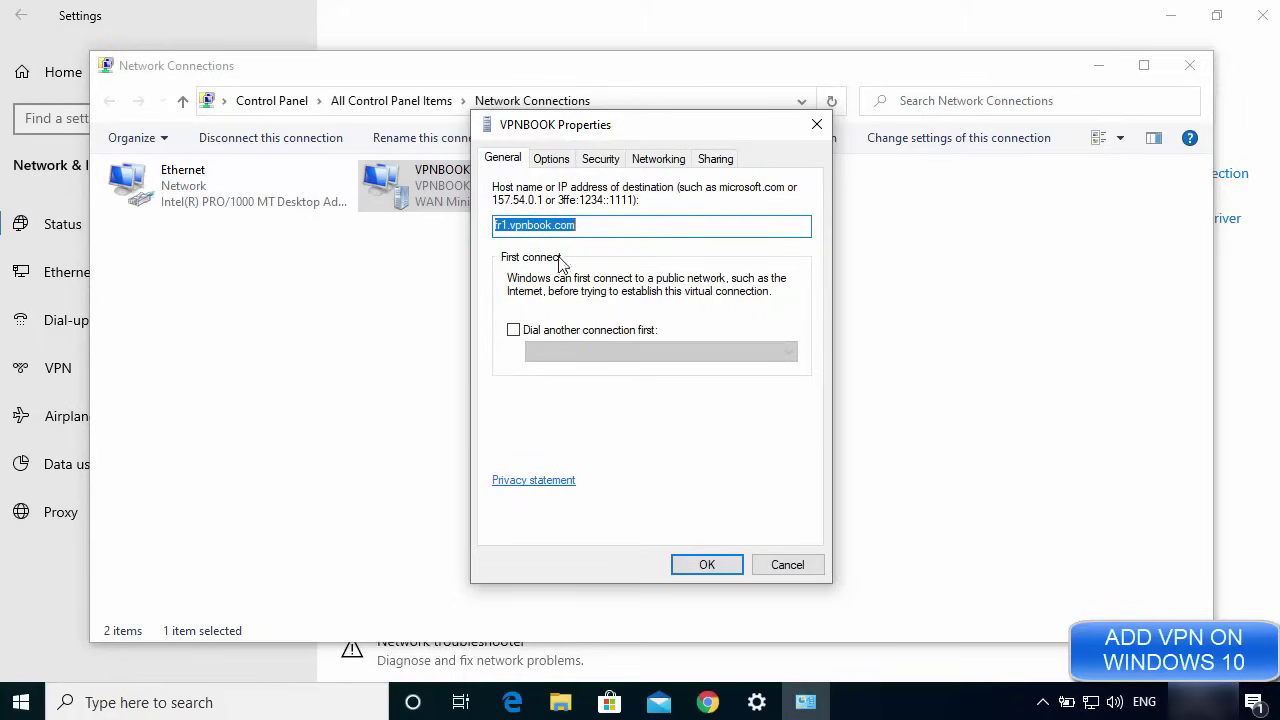
double_click(513, 224)
click(840, 388)
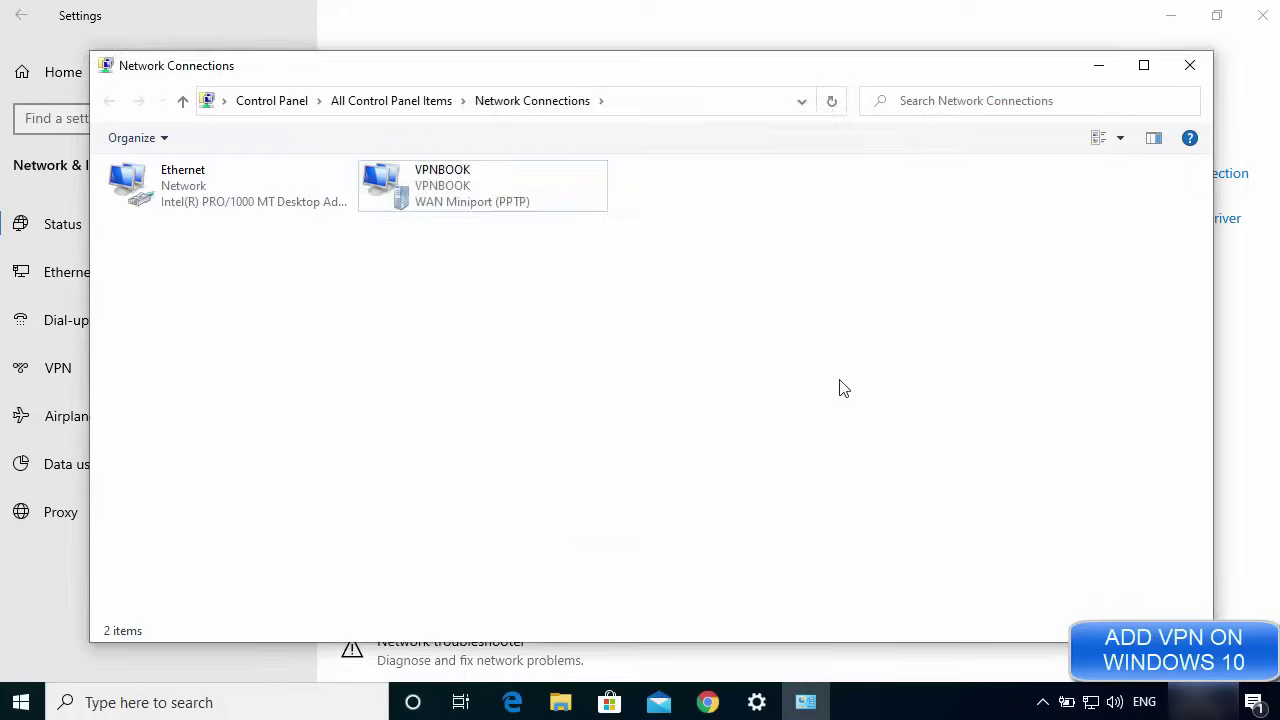
click(1099, 66)
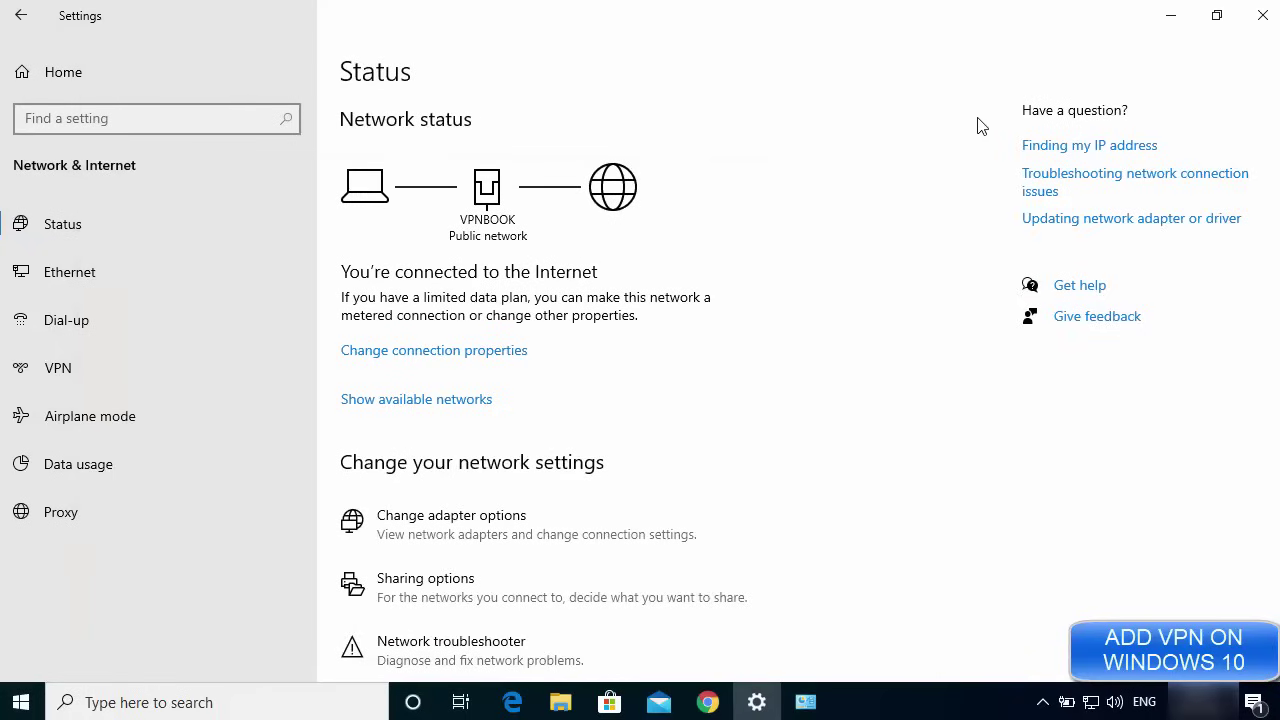
Step: Close the network status window, reopen Windows Settings, and go to the VPN page under Network & Internet
click(1262, 15)
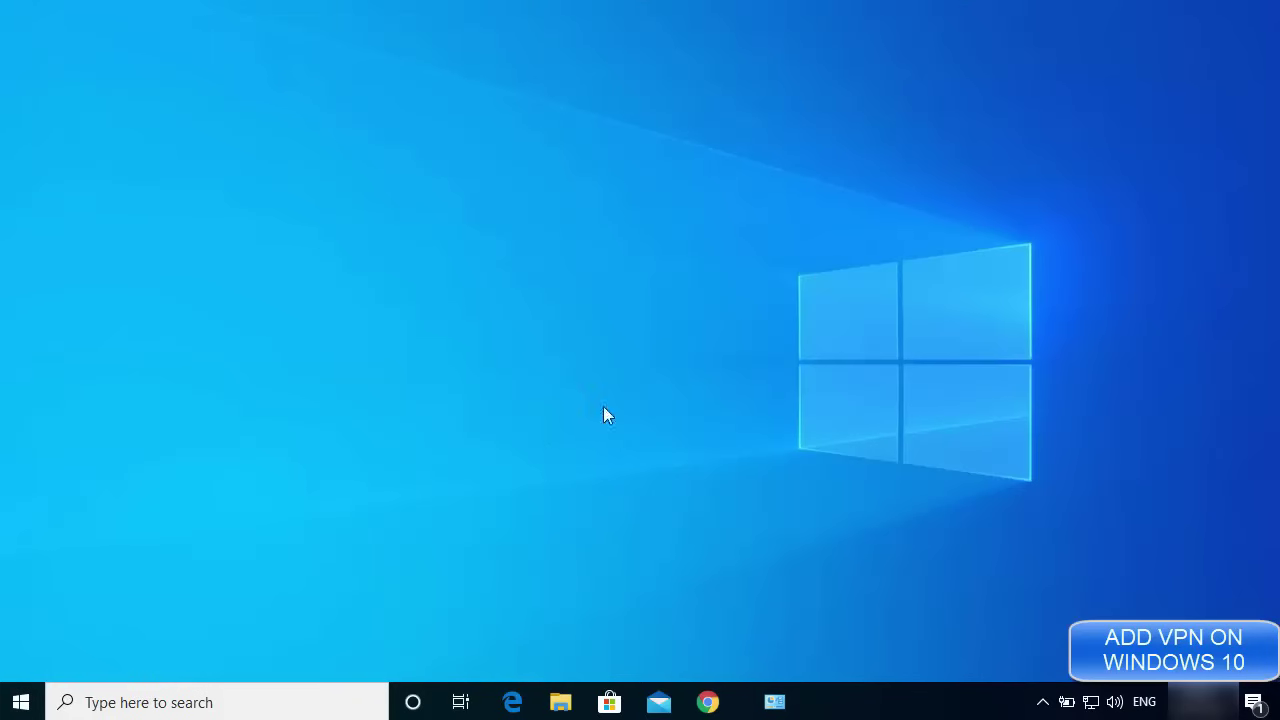
click(21, 700)
mouse_move(32, 614)
click(40, 658)
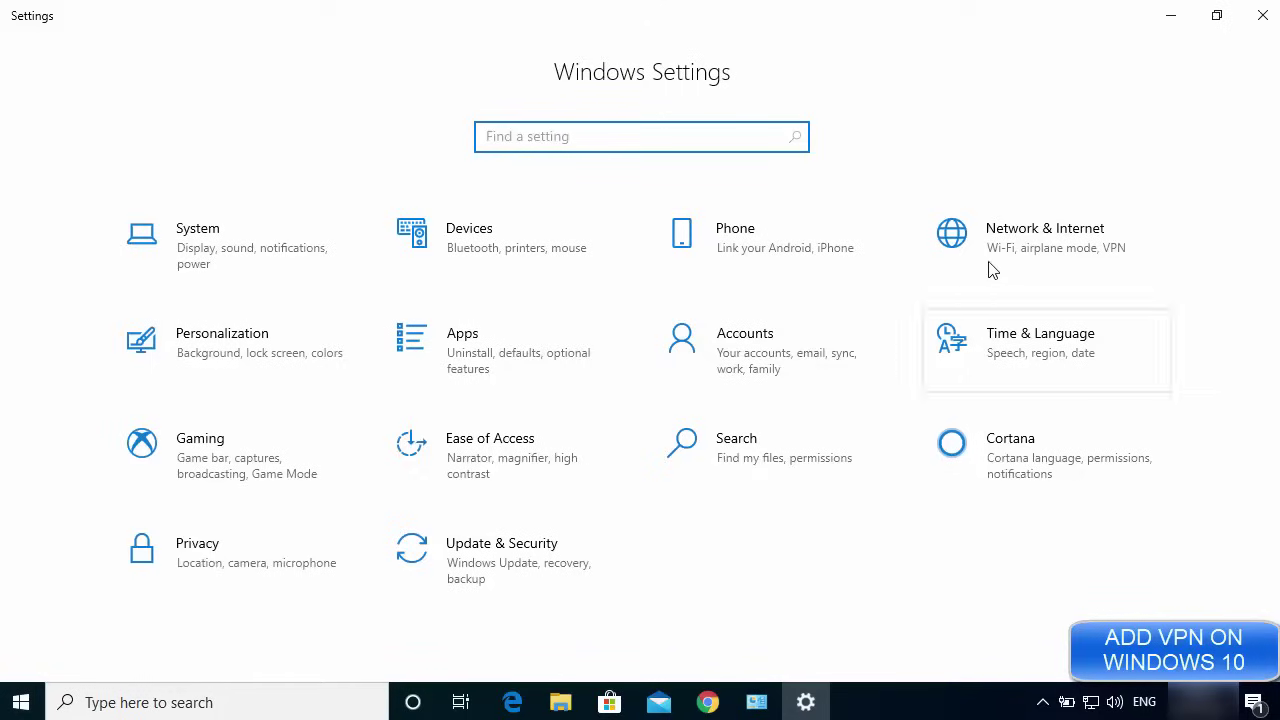
click(1004, 251)
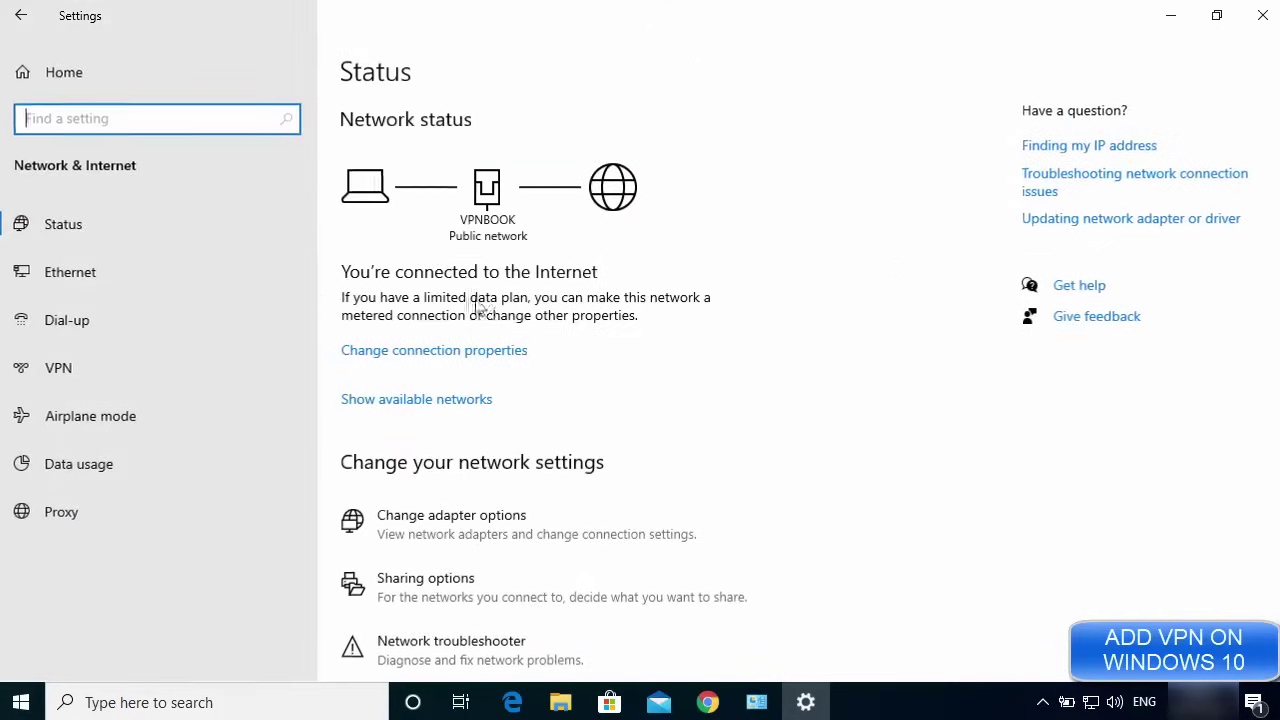
click(31, 376)
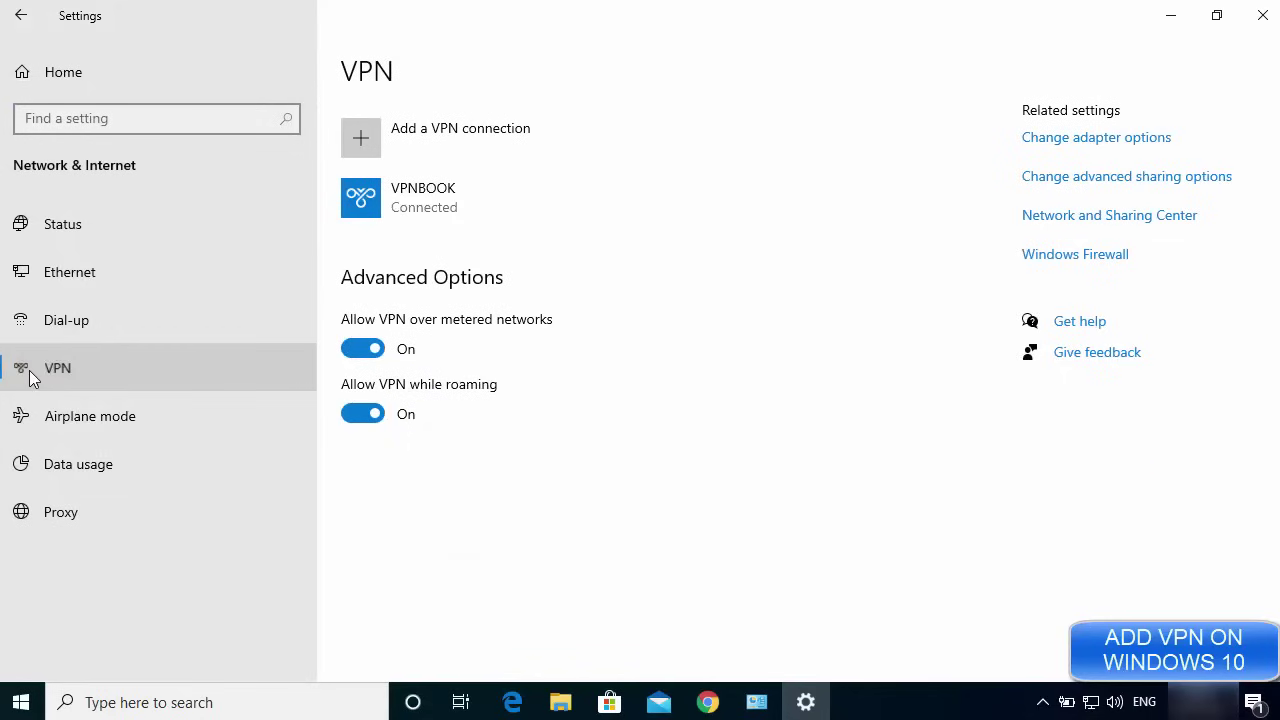
Step: Disconnect the VPNBOOK connection and remove it from the VPN list, confirming the removal
click(436, 204)
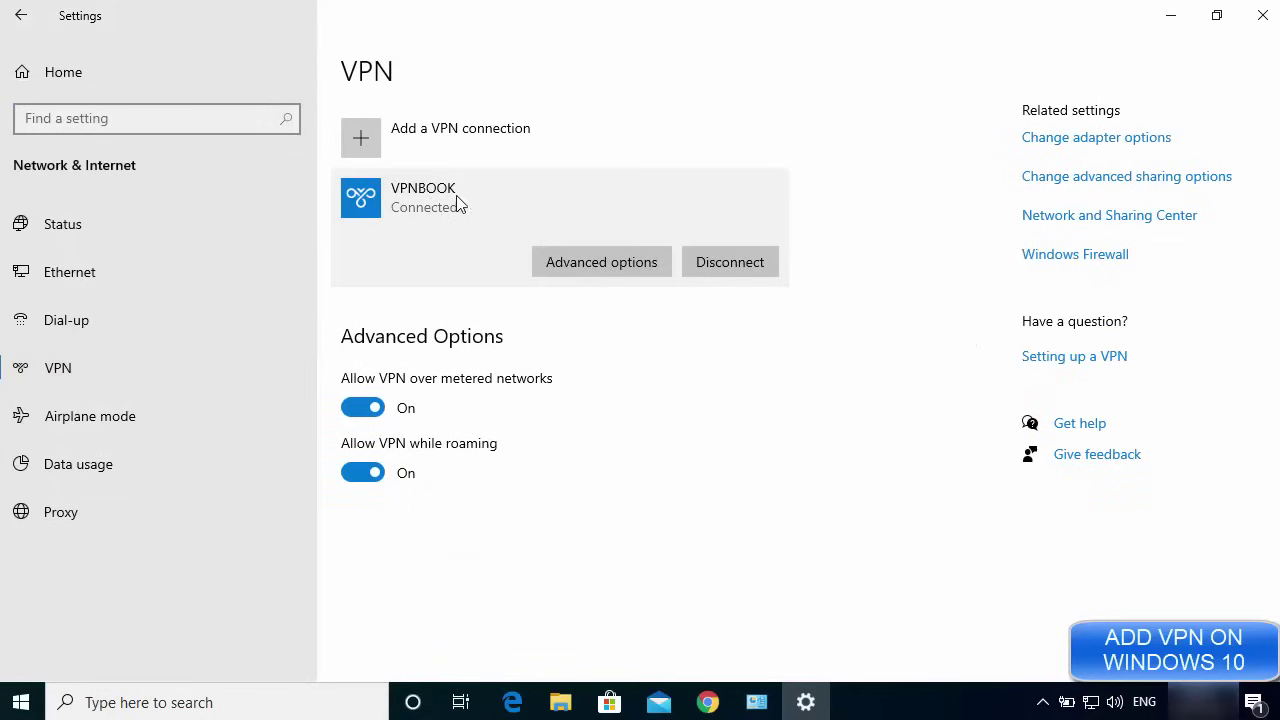
click(745, 262)
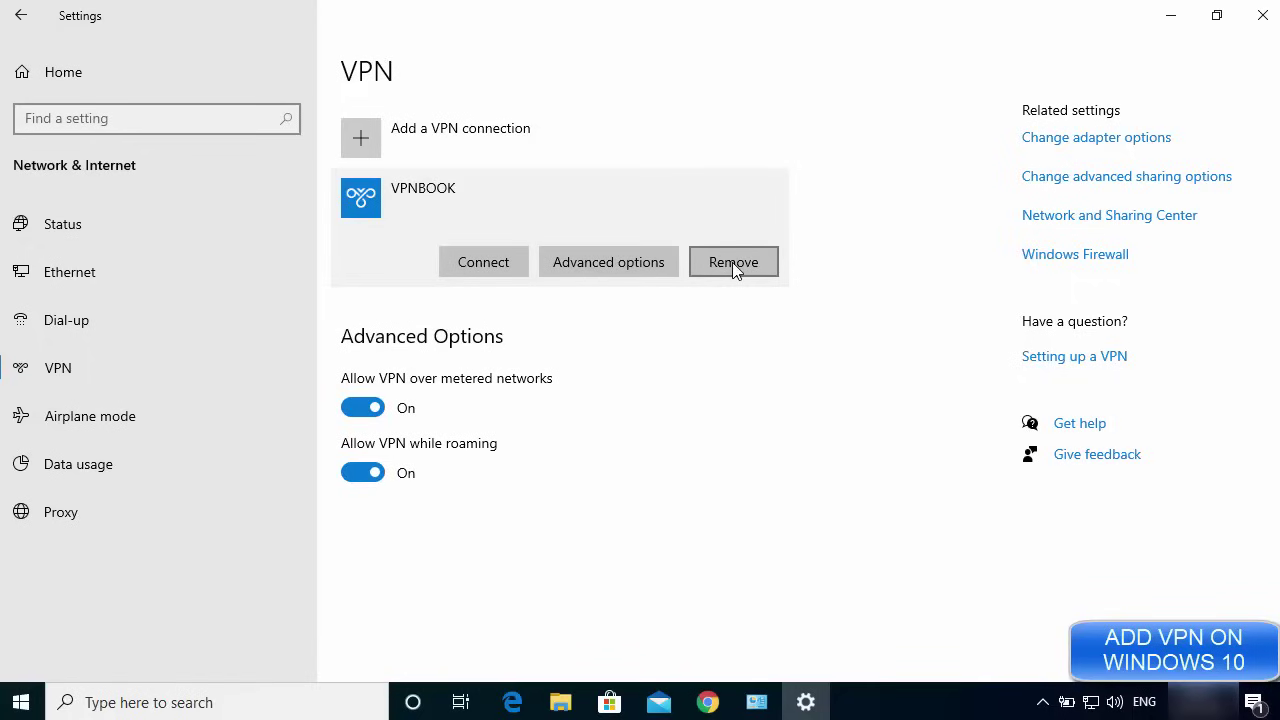
click(732, 262)
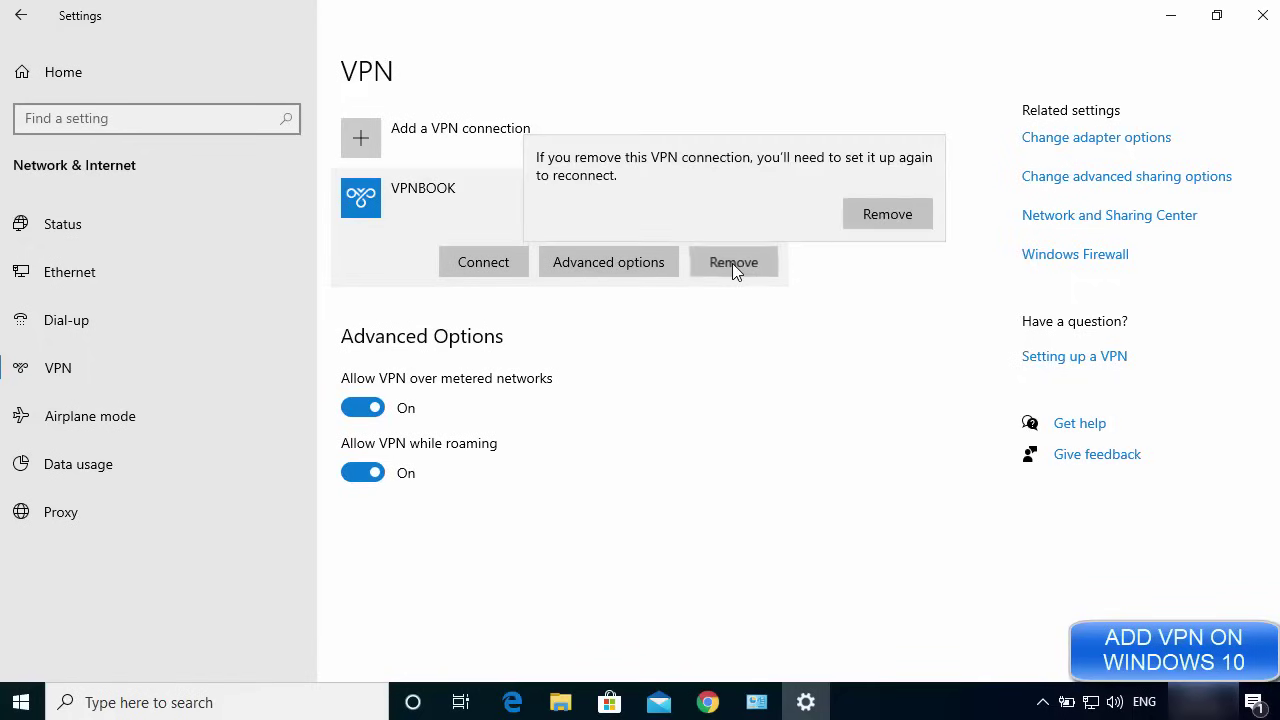
click(895, 218)
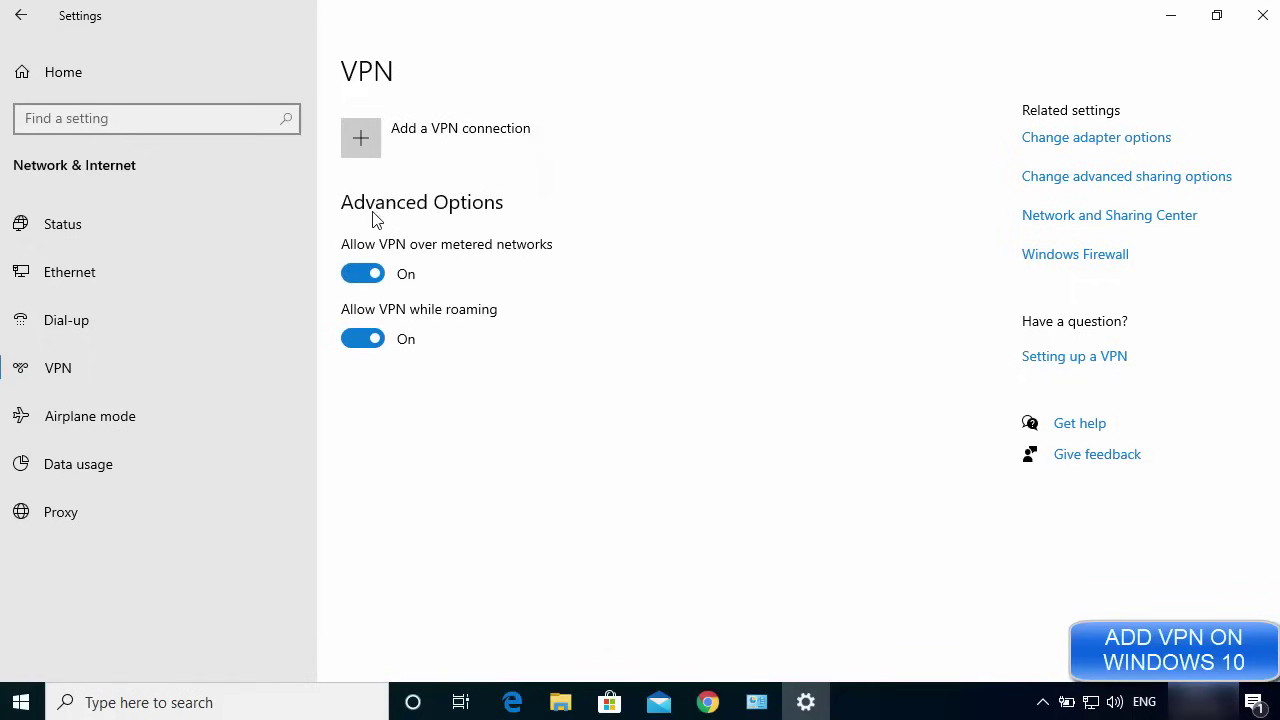